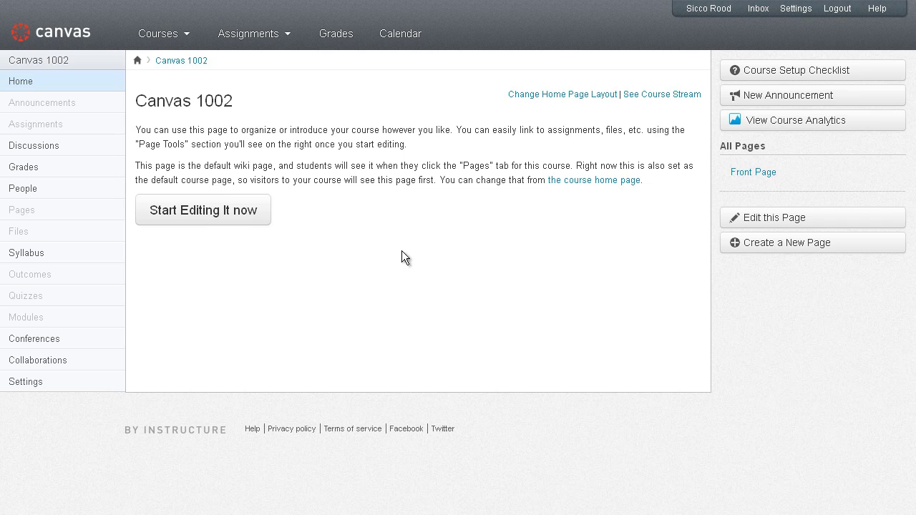
Open the Canvas 1002 home page for editing and paste the Lorem Ipsum passage ending in "specimen book".
left_click(240, 217)
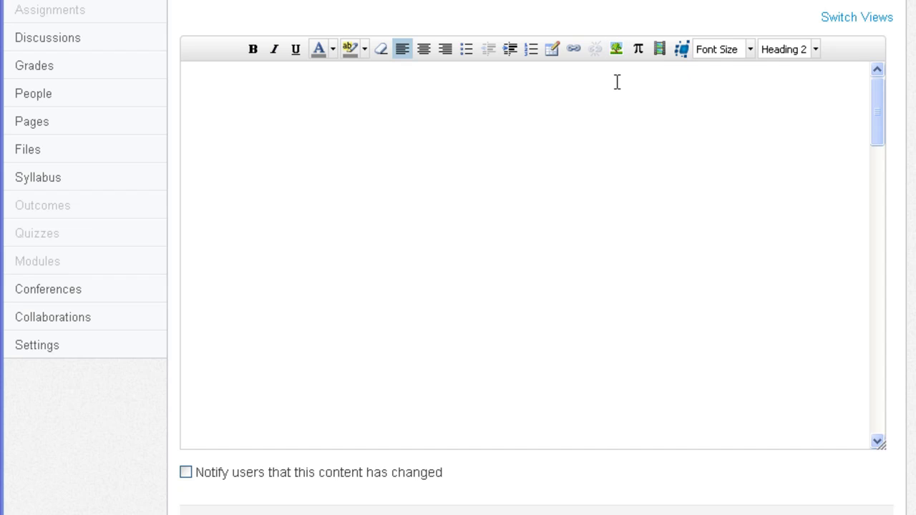
left_click(616, 82)
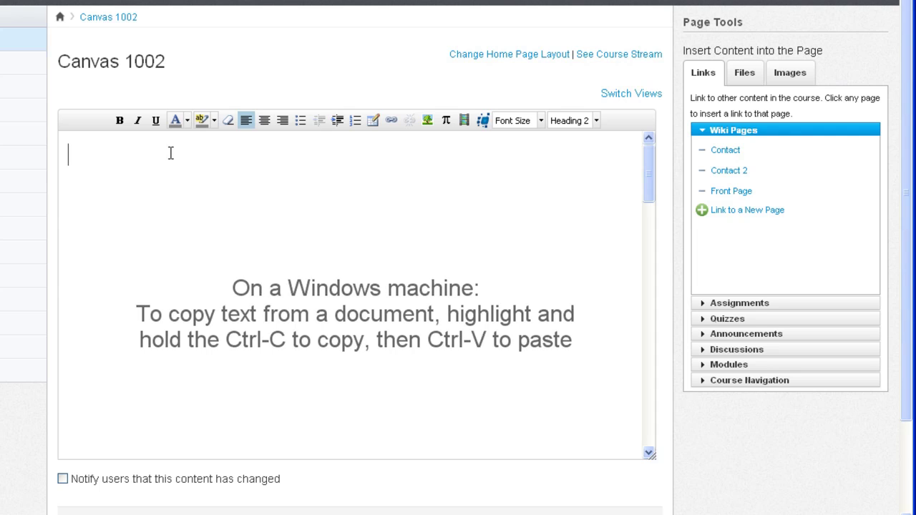
type("Lorem Ipsum is simply dummy text of the printing and typesetting industry. Lorem Ipsum has been the industry's standard dummy text ever since the 1500s, when an unknown printer took a galley of type and scrambled it to make a type specimen book")
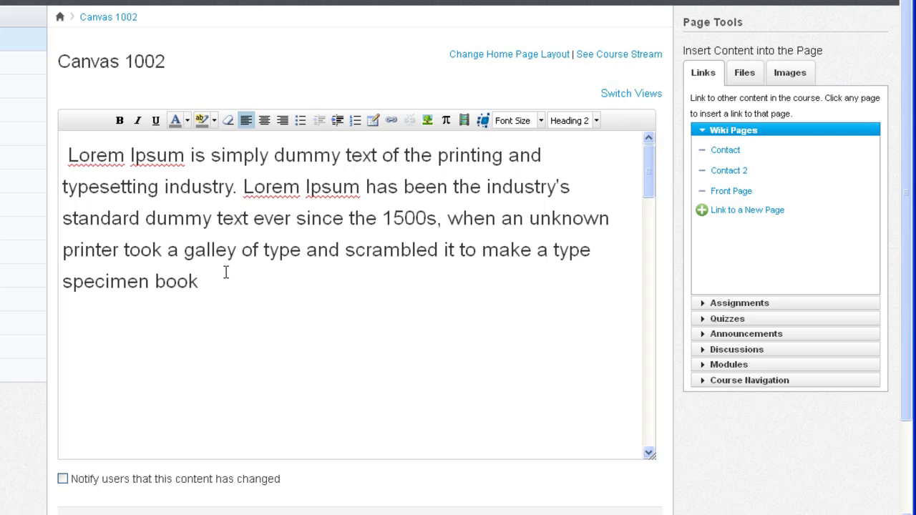
Set the whole Lorem Ipsum passage to Paragraph format with font size 4 (14pt).
left_click_drag(225, 285, 21, 150)
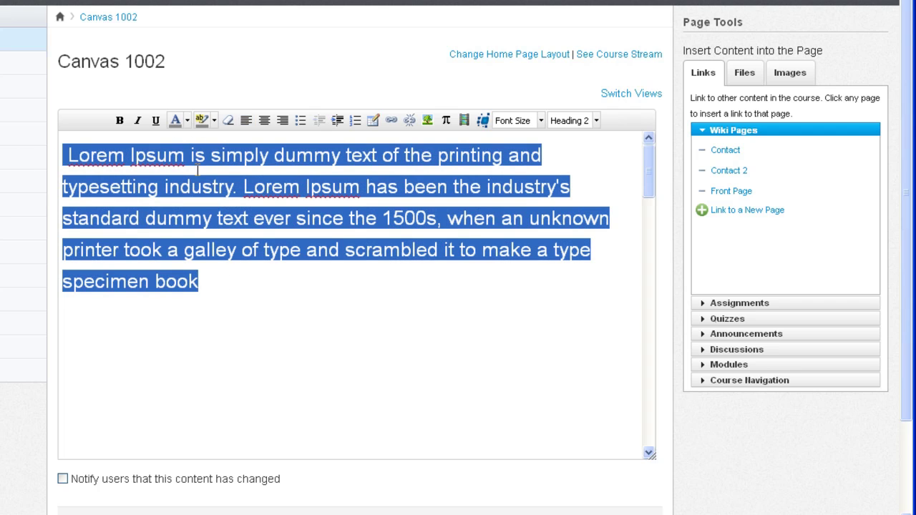
left_click(243, 280)
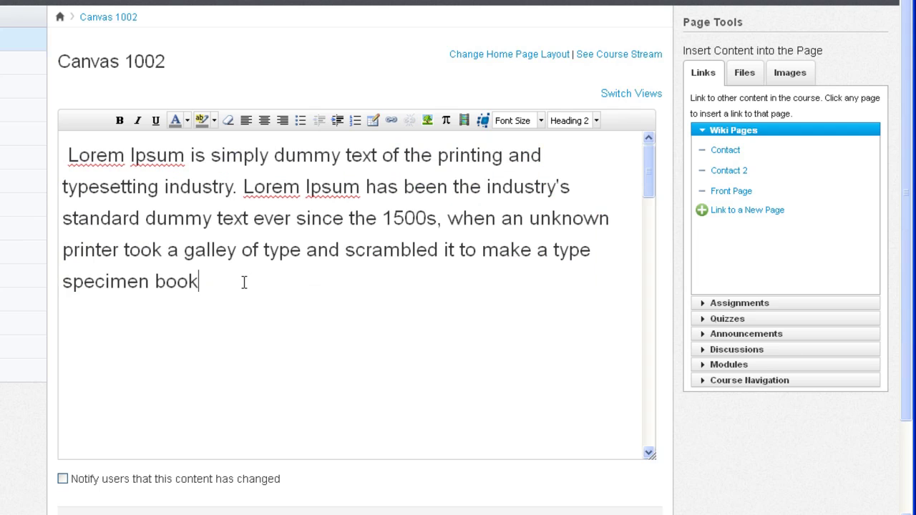
left_click_drag(243, 282, 62, 159)
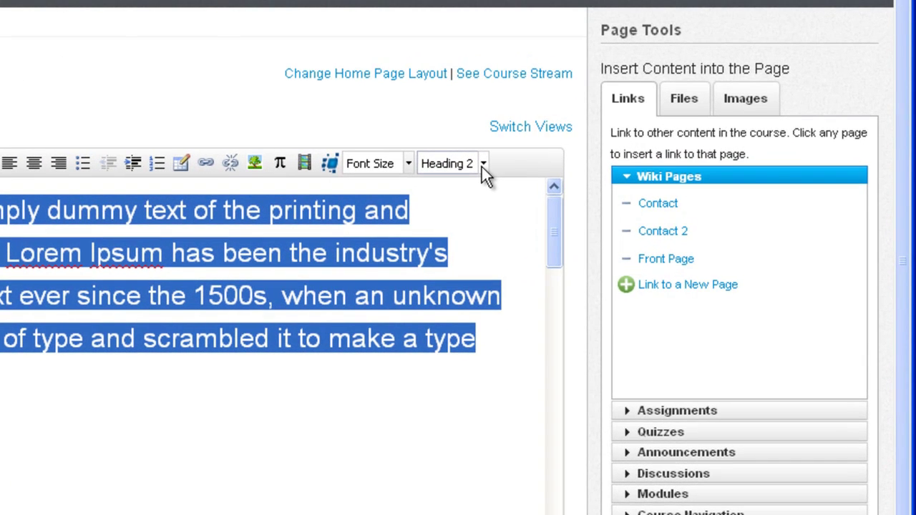
left_click(484, 164)
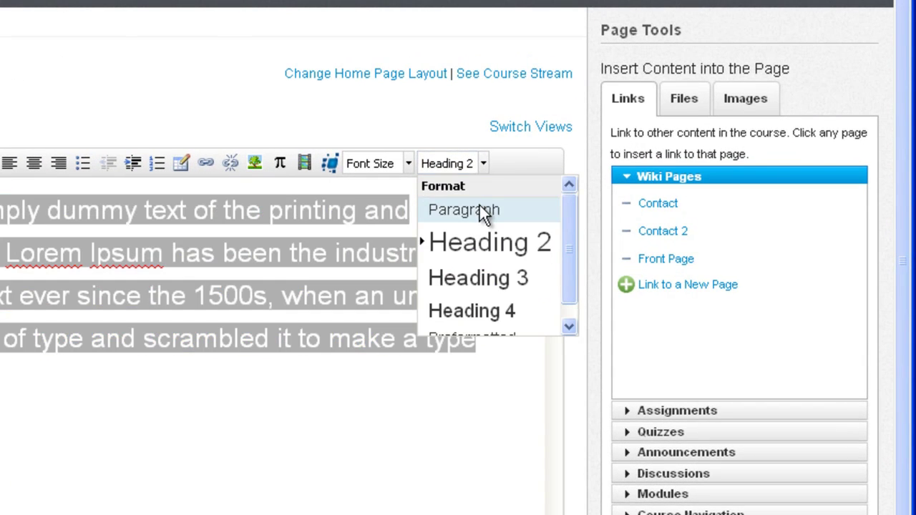
left_click(480, 208)
left_click(409, 163)
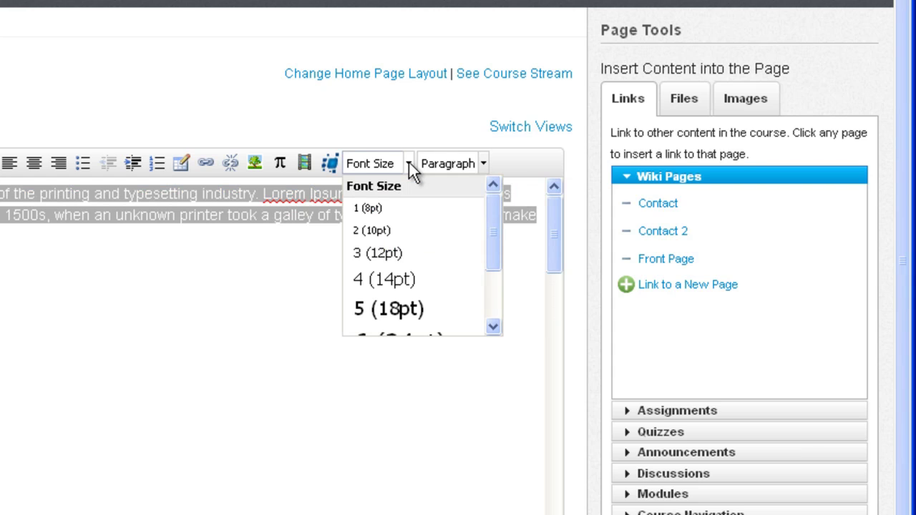
left_click(397, 278)
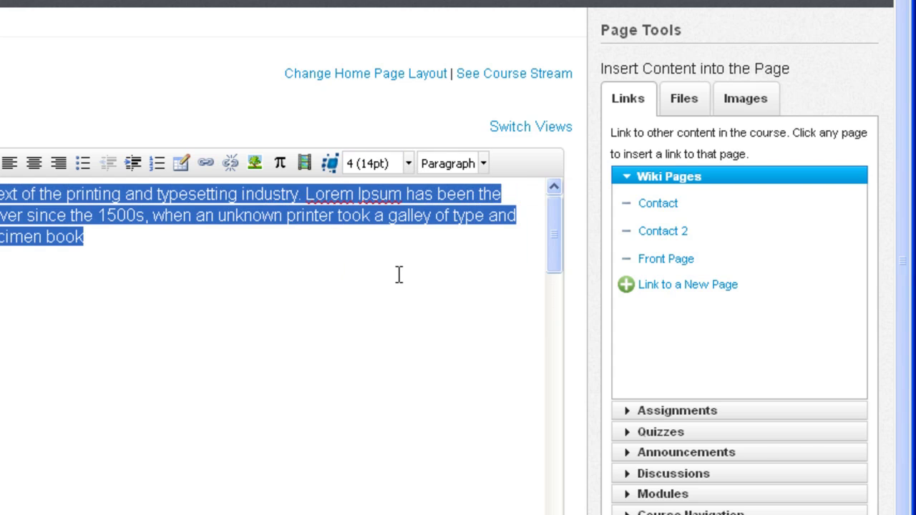
left_click(164, 256)
Make the first "Ipsum" in the passage bold, italic, underlined and red.
left_click_drag(287, 172, 55, 64)
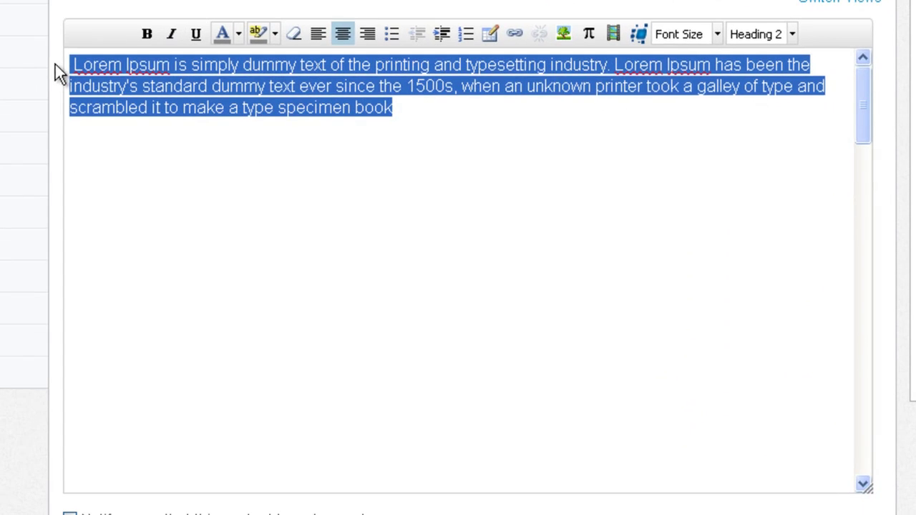
double_click(159, 63)
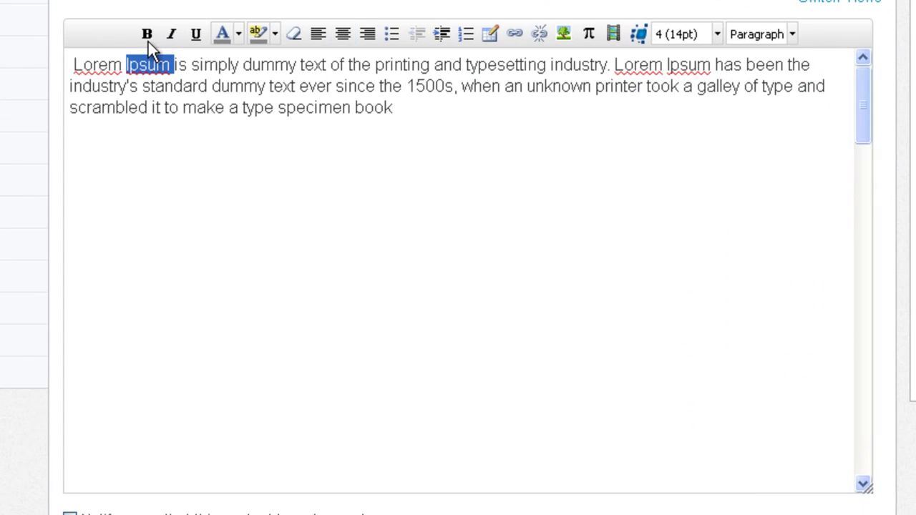
left_click(146, 36)
left_click(172, 36)
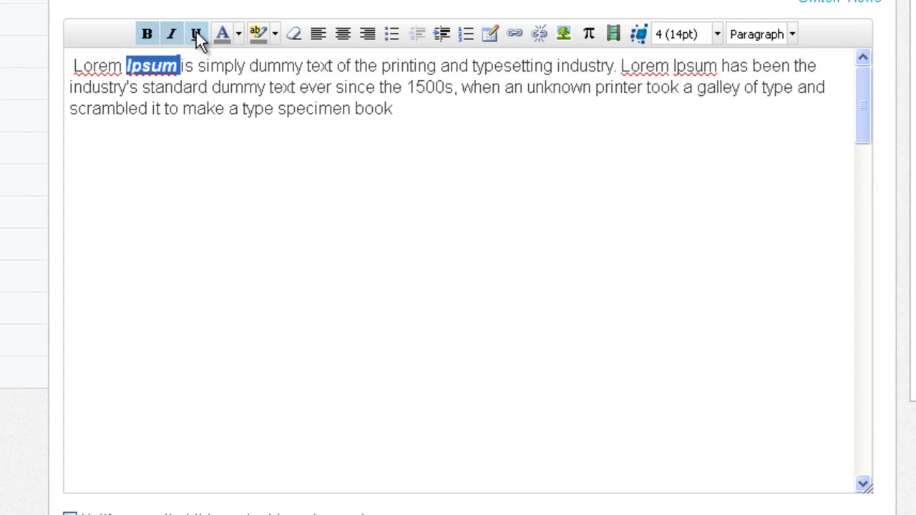
left_click(196, 35)
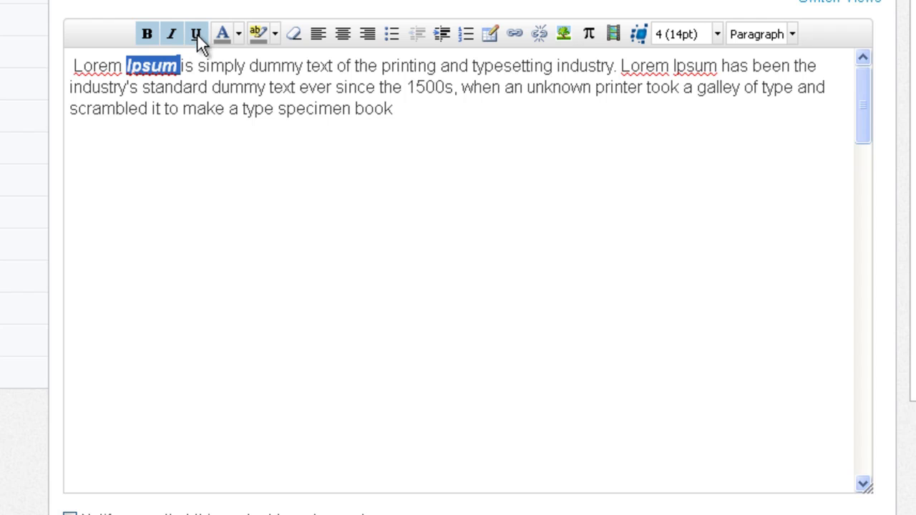
left_click(239, 33)
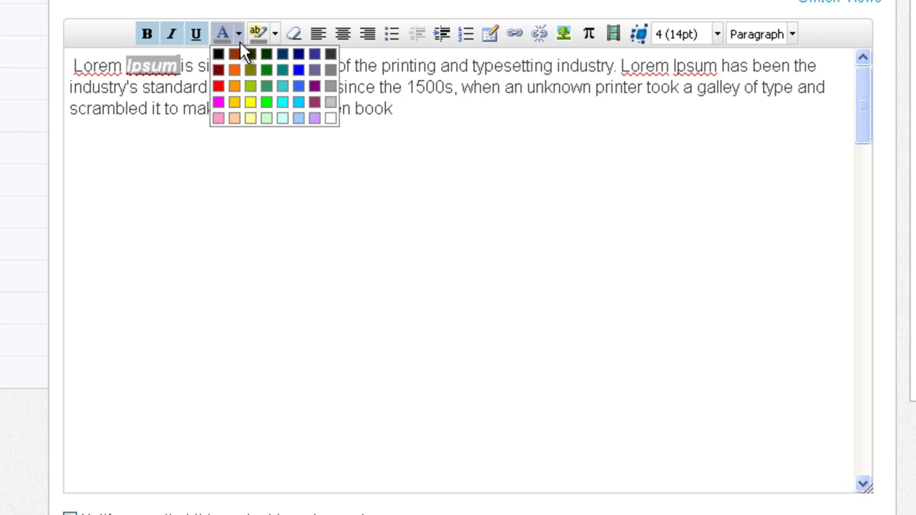
left_click(219, 86)
left_click(213, 129)
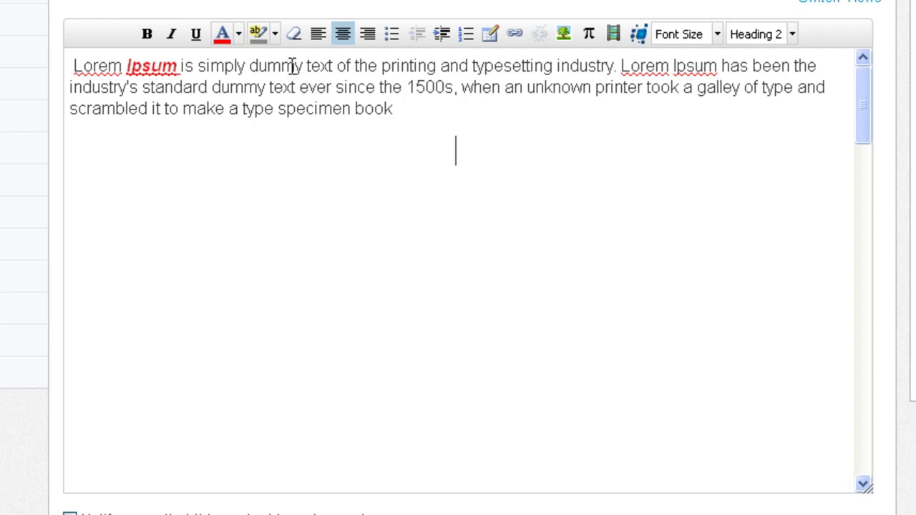
Colour the word "dummy" on the second line of the passage orange.
left_click_drag(302, 65, 270, 63)
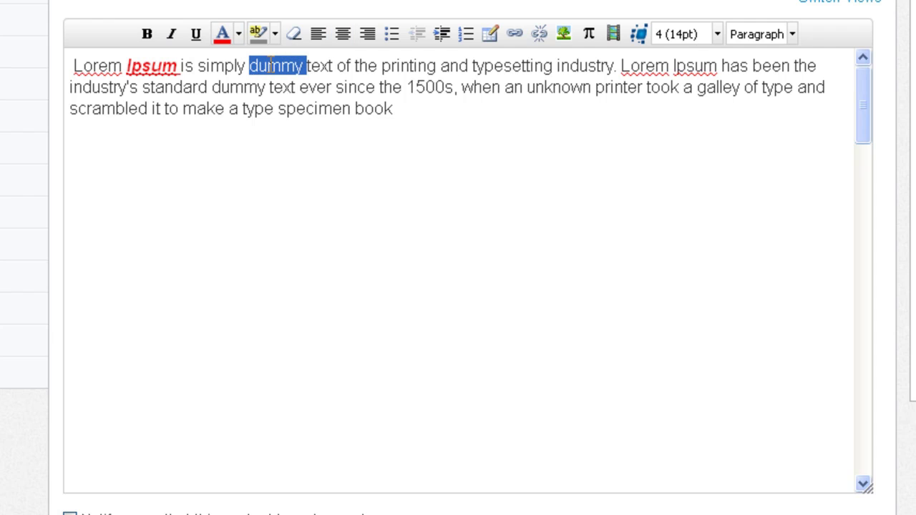
double_click(254, 87)
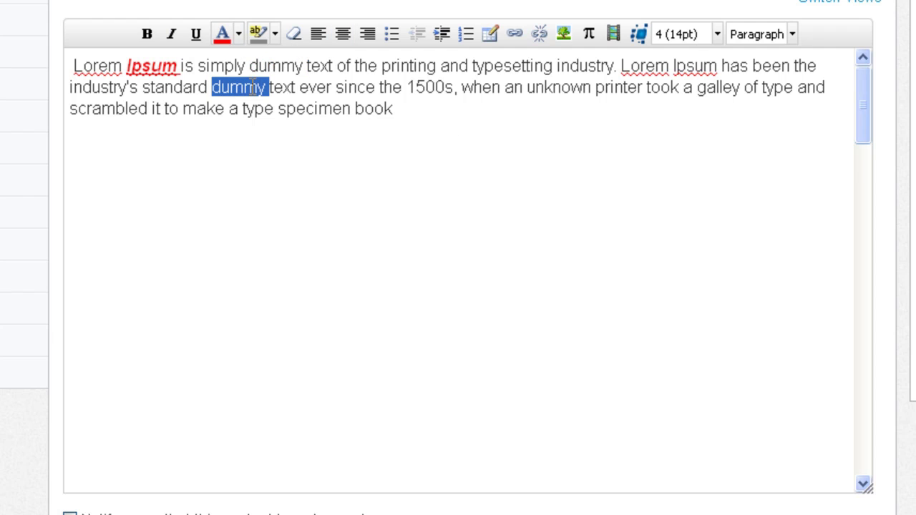
left_click(239, 36)
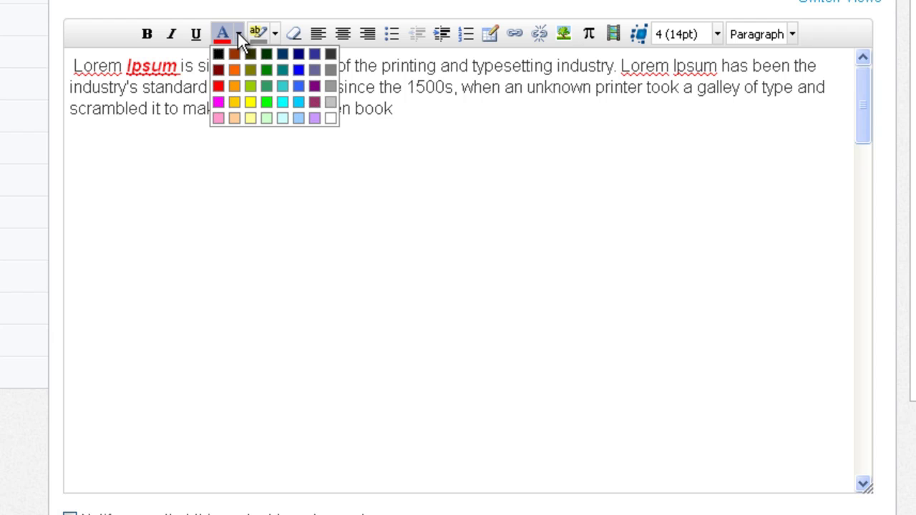
left_click(237, 55)
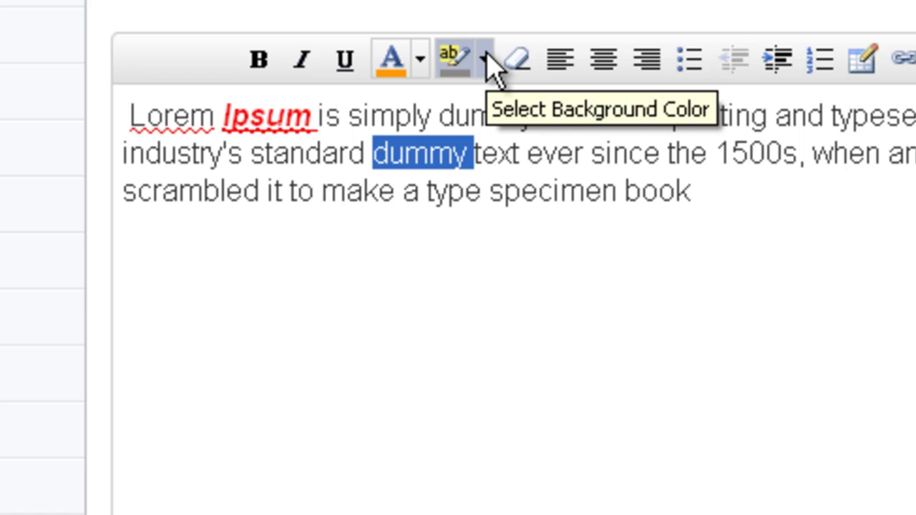
Highlight the ending "to make a type specimen book" with a light yellow background colour.
left_click_drag(275, 191, 736, 255)
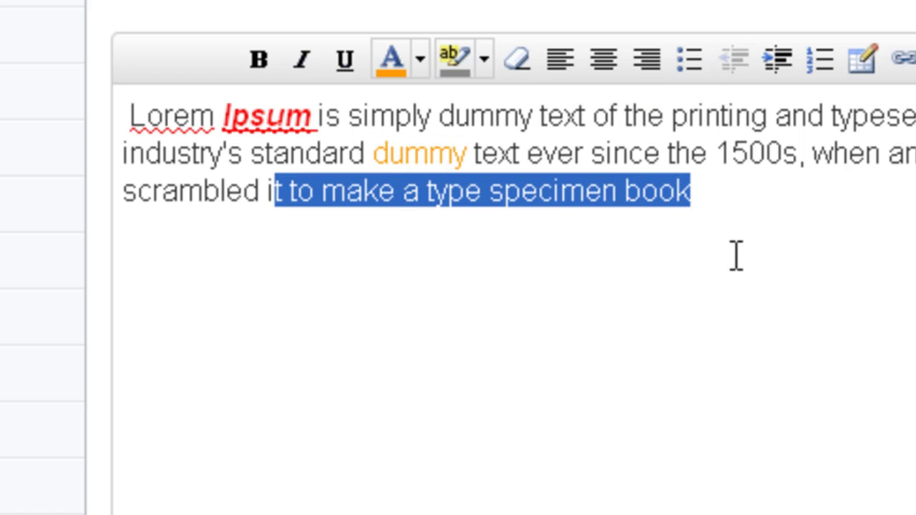
left_click(485, 63)
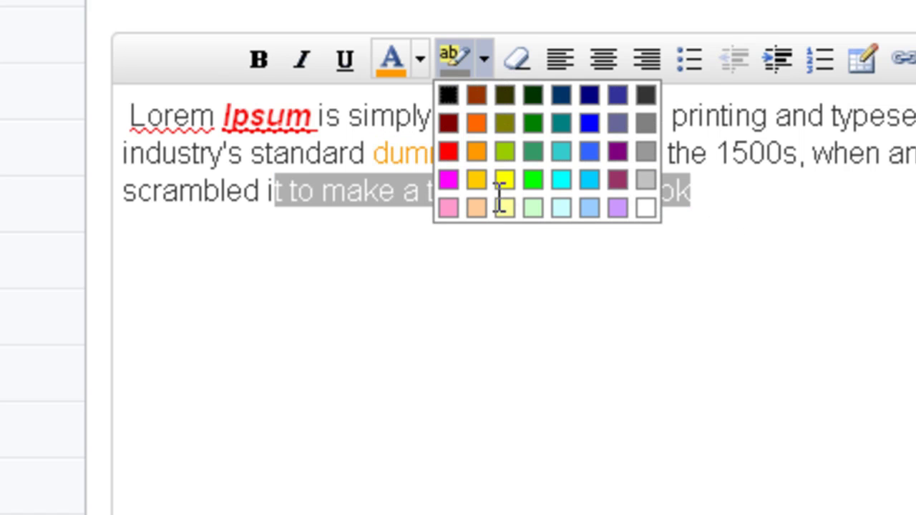
left_click(503, 206)
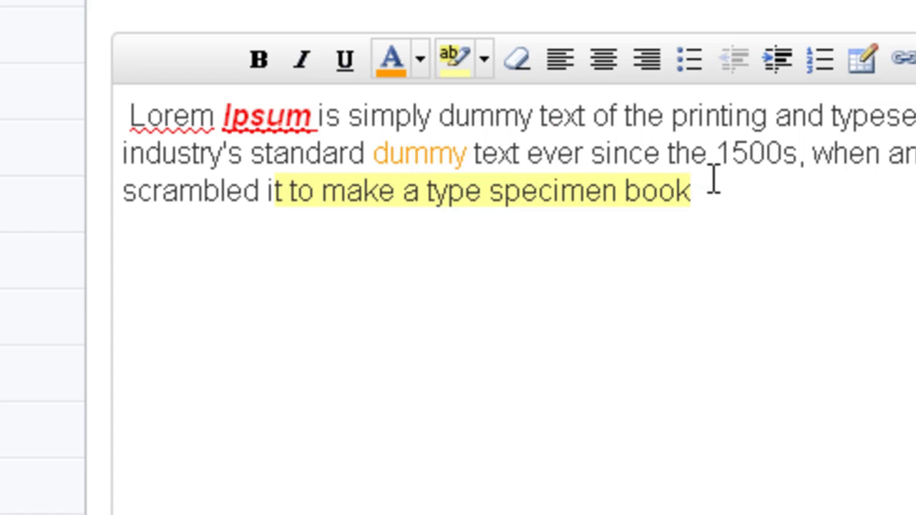
Remove all formatting from the text running from the second line's "dummy" to the end of the passage.
left_click_drag(648, 199, 365, 159)
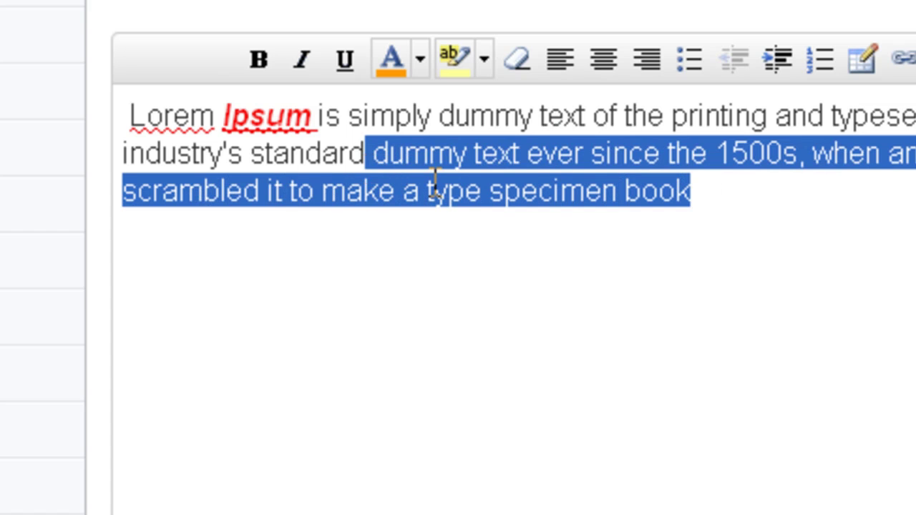
left_click(520, 71)
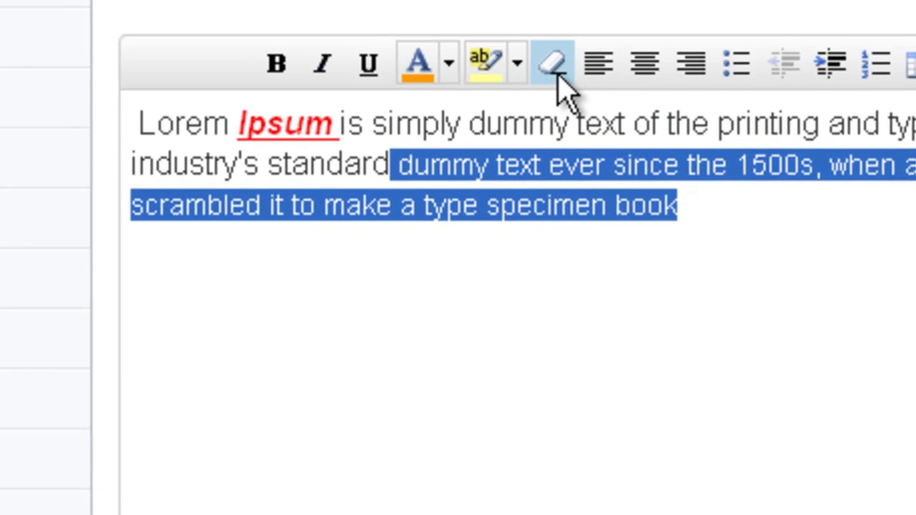
left_click(680, 222)
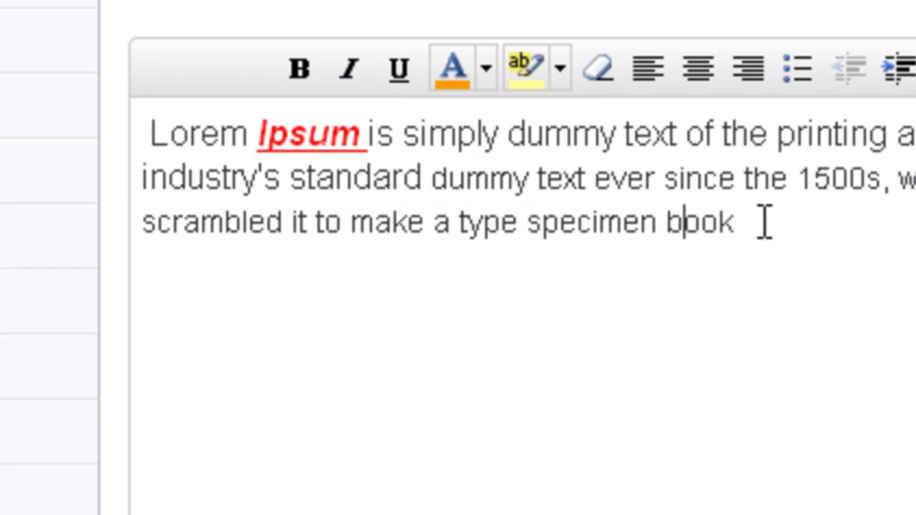
Try right and centre alignment on the paragraph and return it to left alignment.
left_click_drag(765, 223, 584, 190)
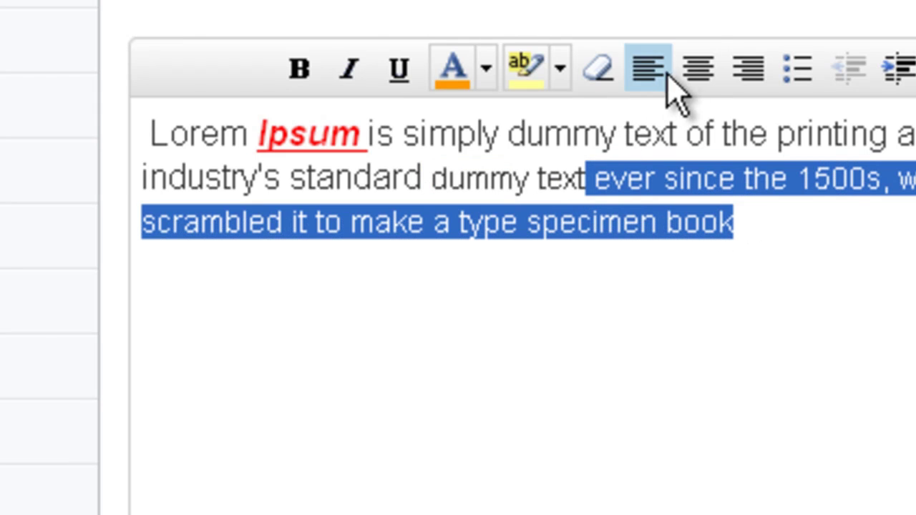
left_click(758, 72)
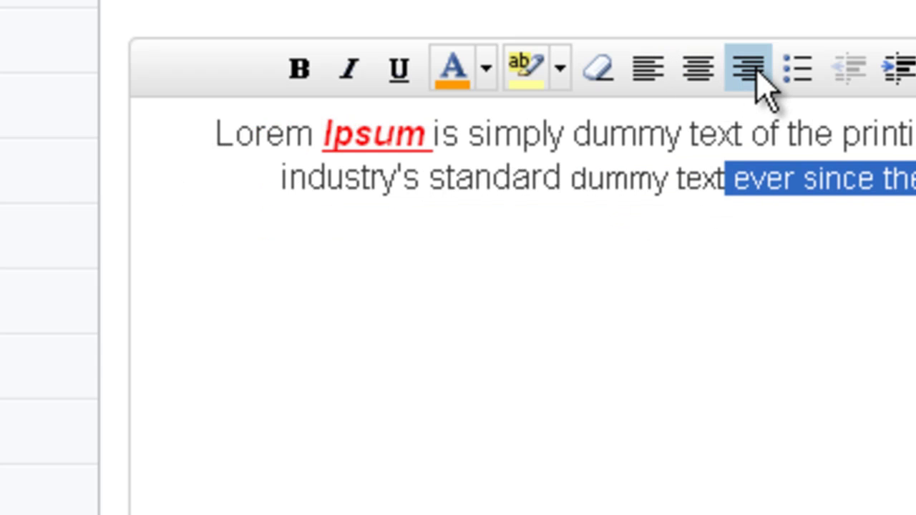
left_click(698, 72)
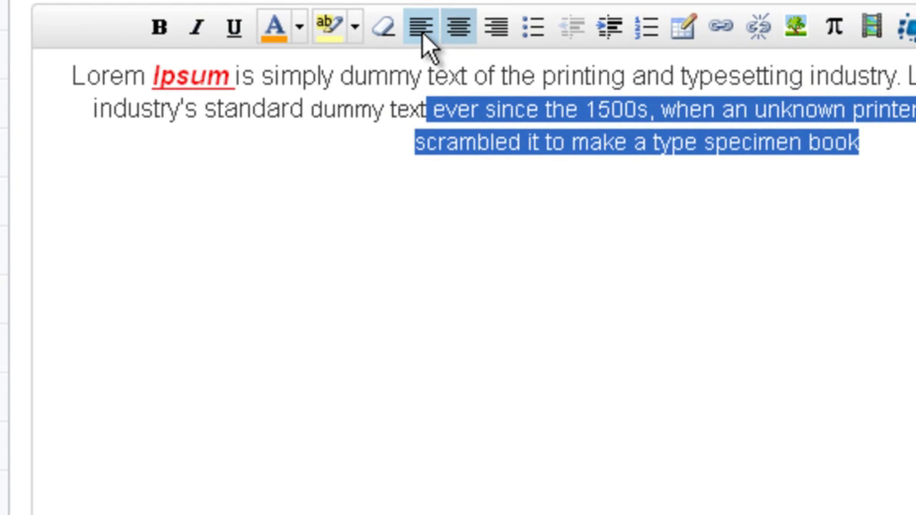
left_click(462, 35)
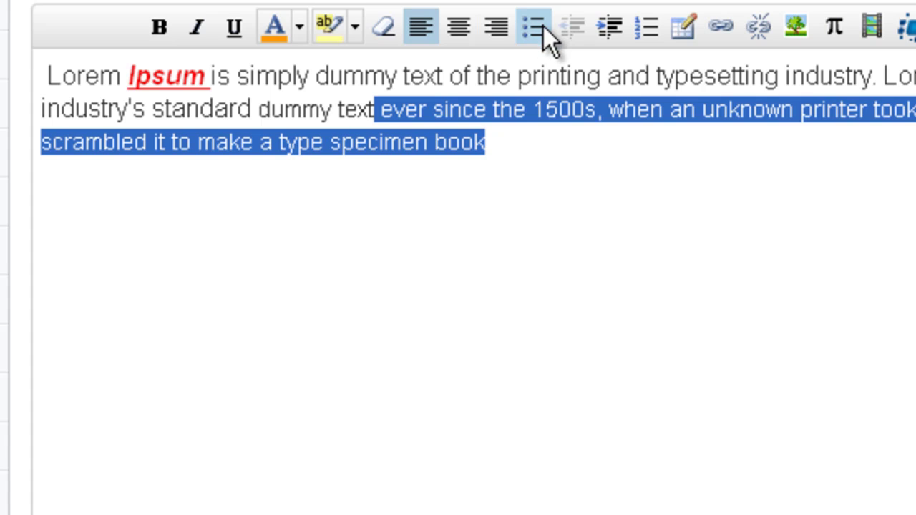
Start a bulleted list on a new line below the paragraph with "point 1" as its first item.
left_click(530, 143)
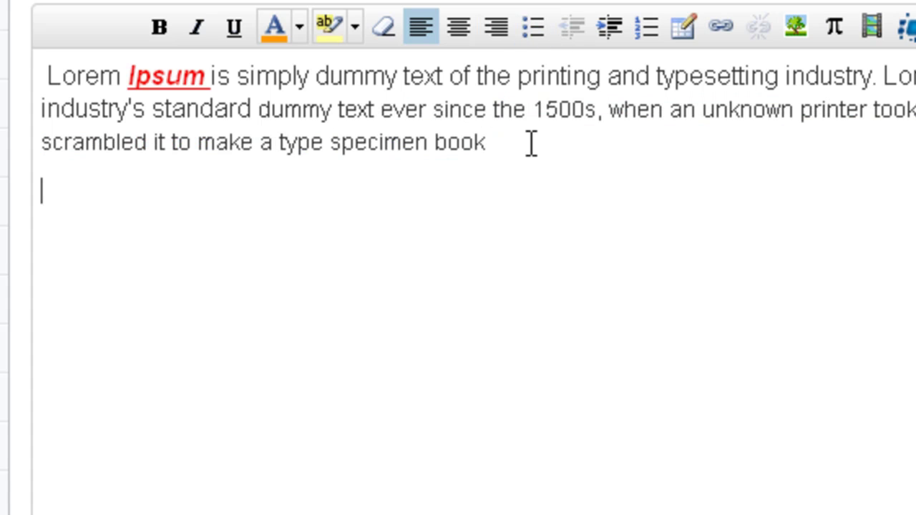
key("Return")
left_click(535, 29)
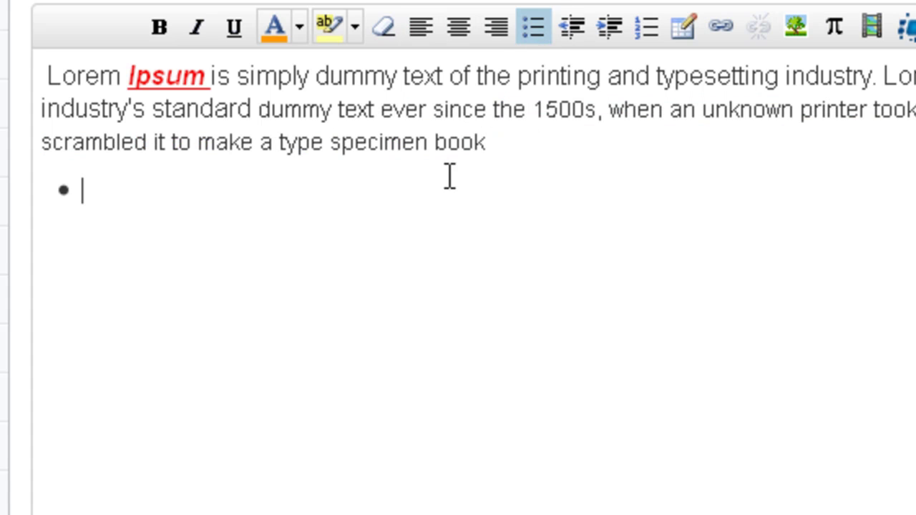
type("fgbdfghd")
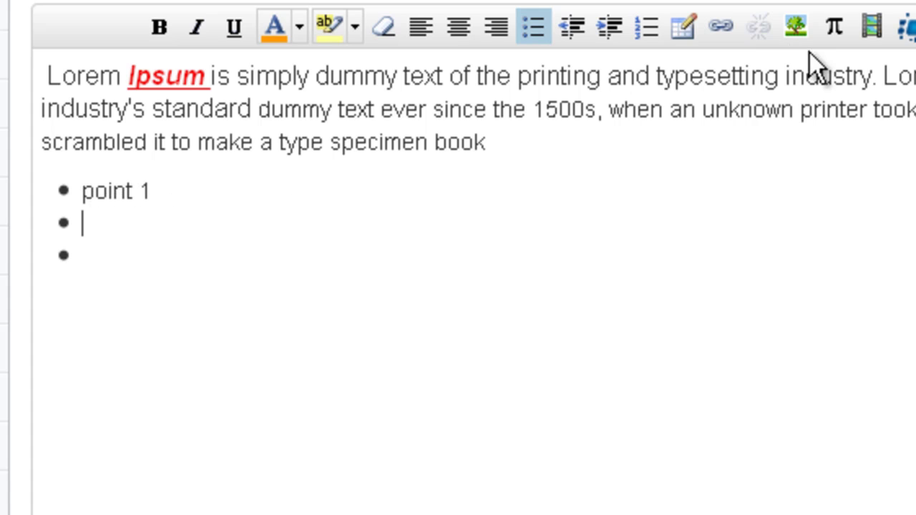
Convert the empty bullet below "point 1" to a numbered item and end that numbering to get a plain line.
left_click(661, 33)
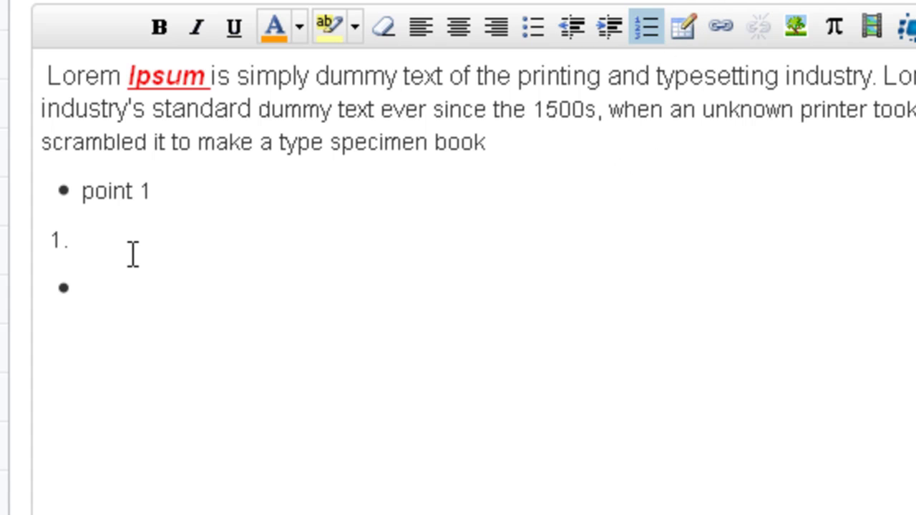
key("Return")
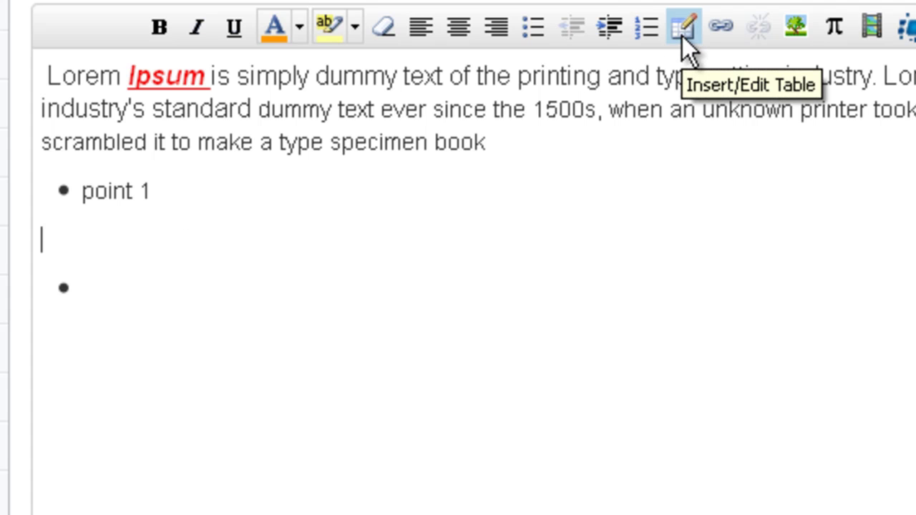
Insert a table with 2 columns and 2 rows on the plain line below "point 1", leaving the alignment and class options unset.
left_click(684, 28)
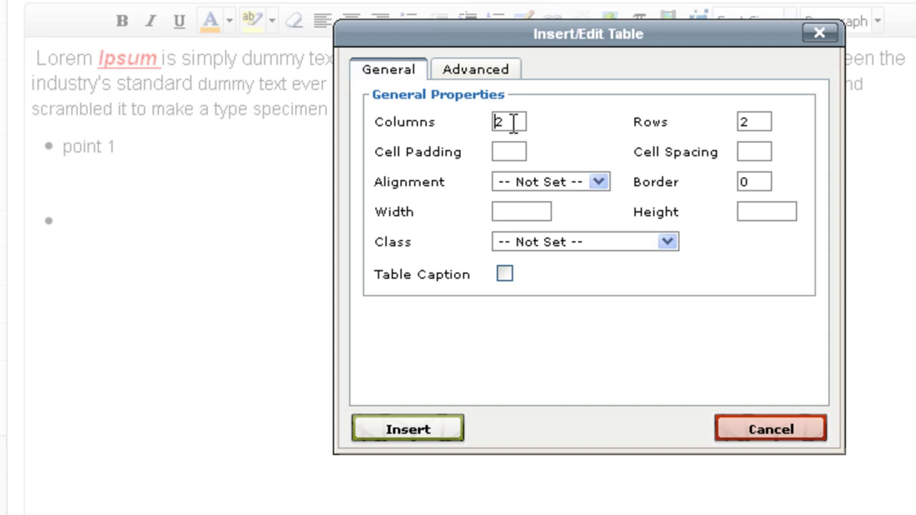
left_click(514, 122)
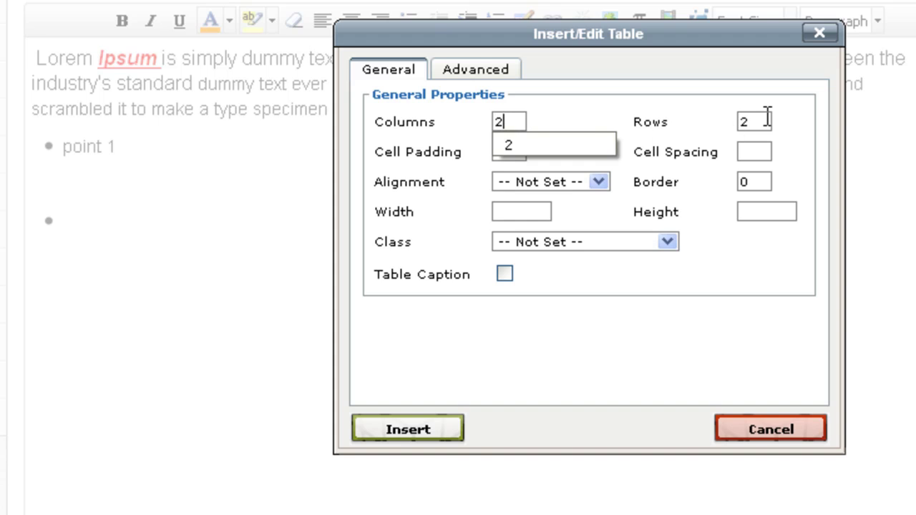
left_click(497, 151)
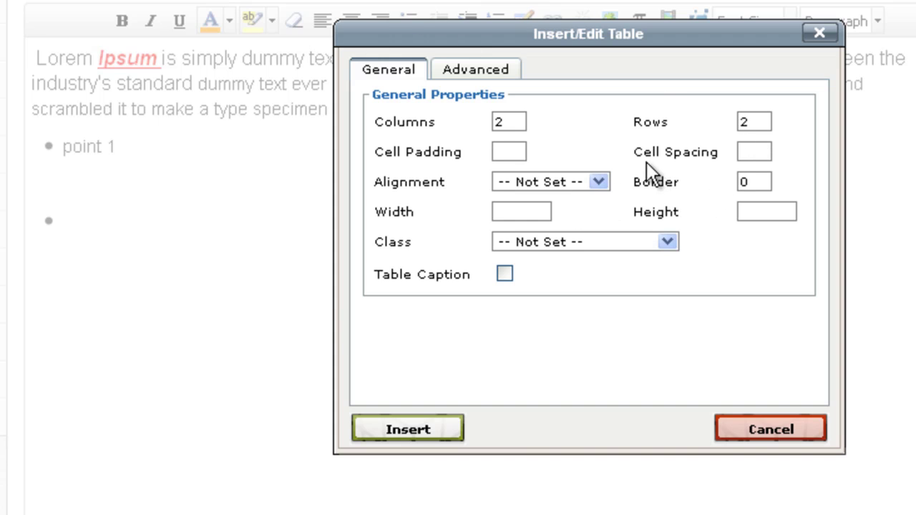
left_click(596, 183)
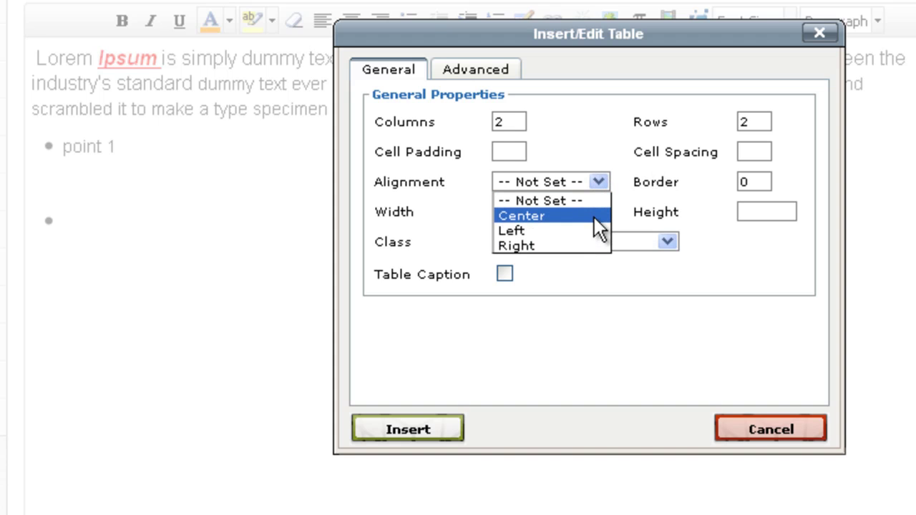
left_click(610, 159)
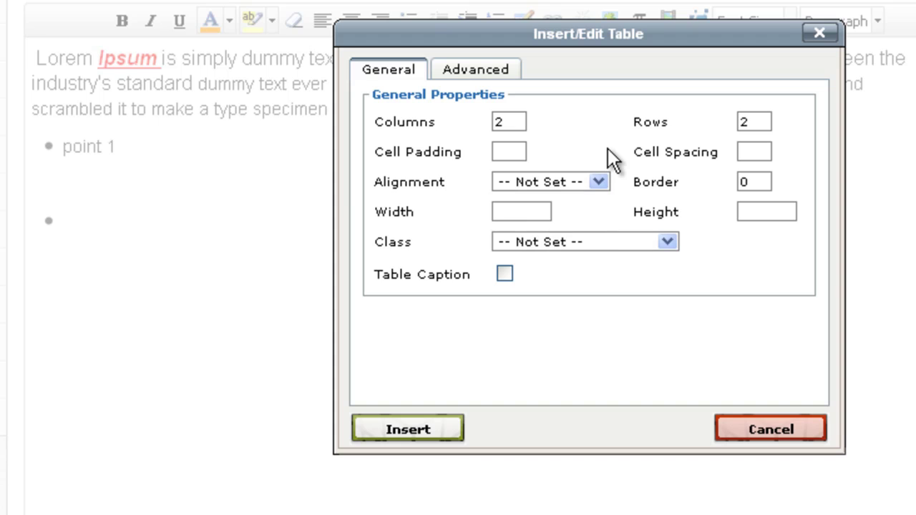
left_click(750, 179)
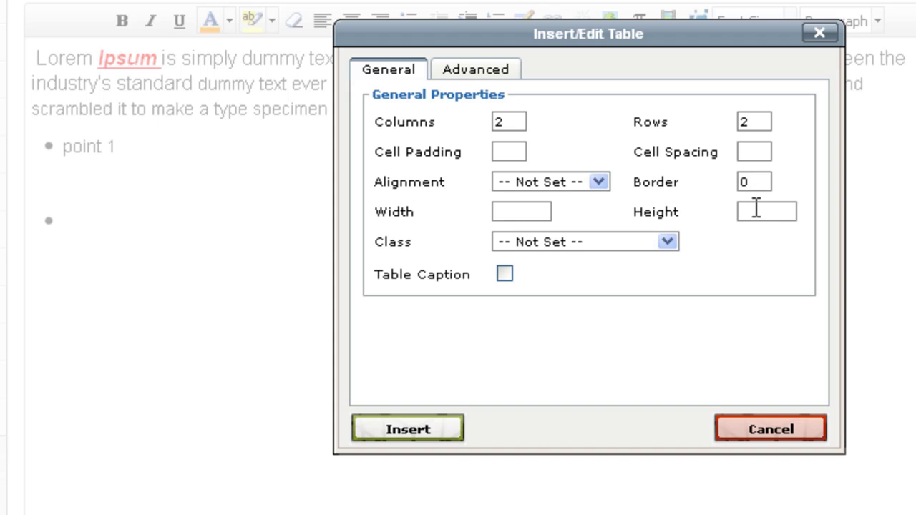
left_click(529, 211)
left_click(647, 247)
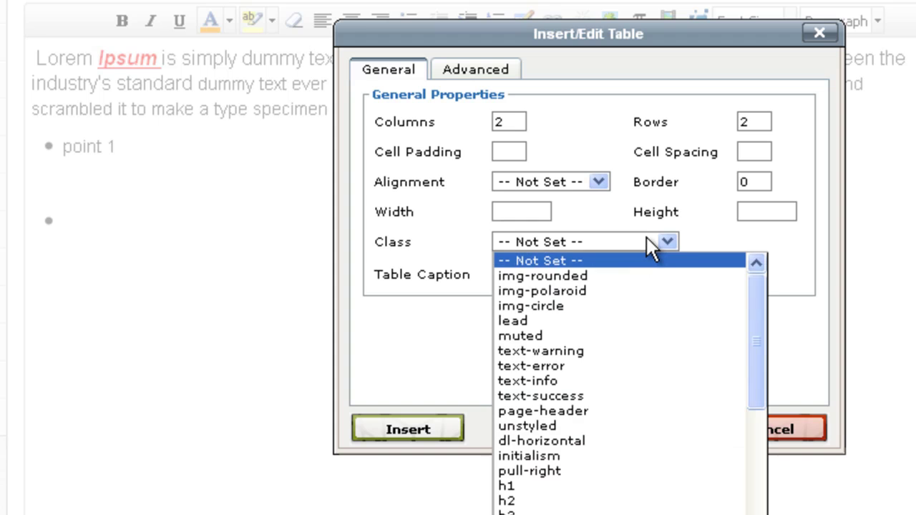
left_click(692, 223)
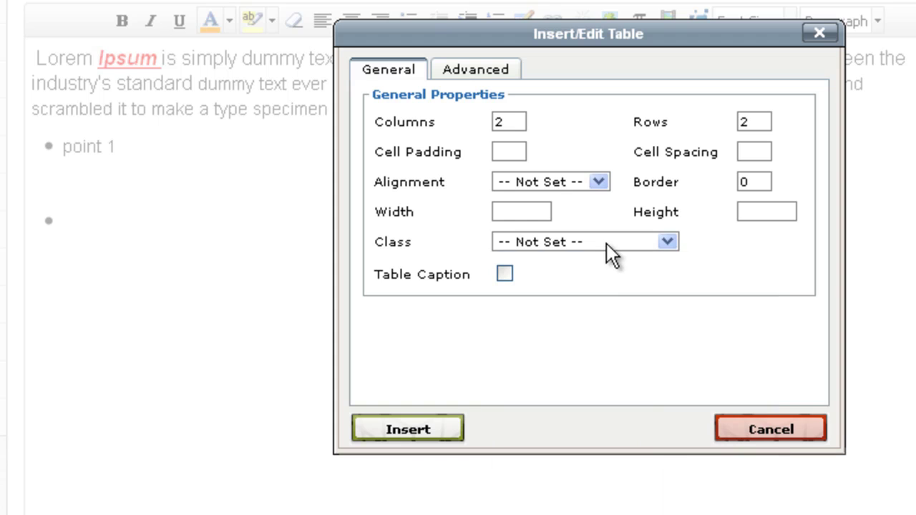
left_click(486, 65)
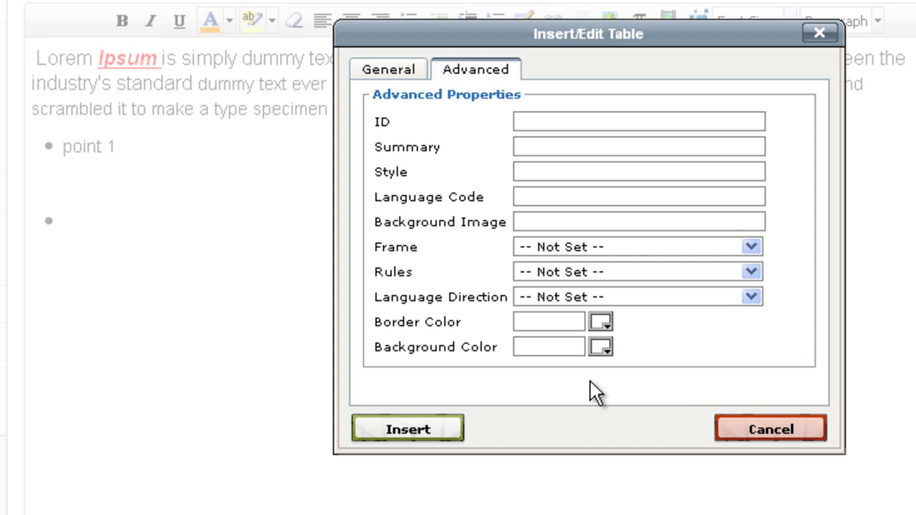
left_click(441, 434)
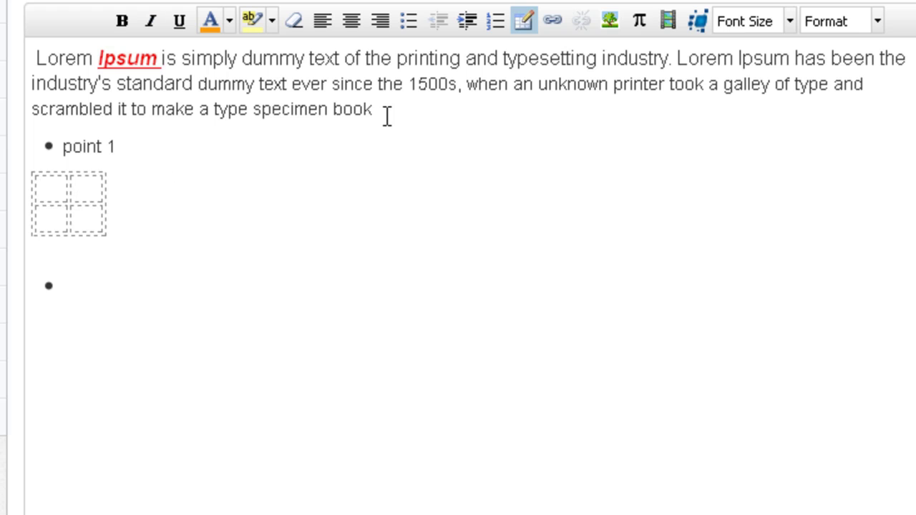
Copy the formatted Lorem Ipsum paragraph into both cells of the table's first row.
left_click_drag(385, 113, 12, 54)
key("ctrl+c")
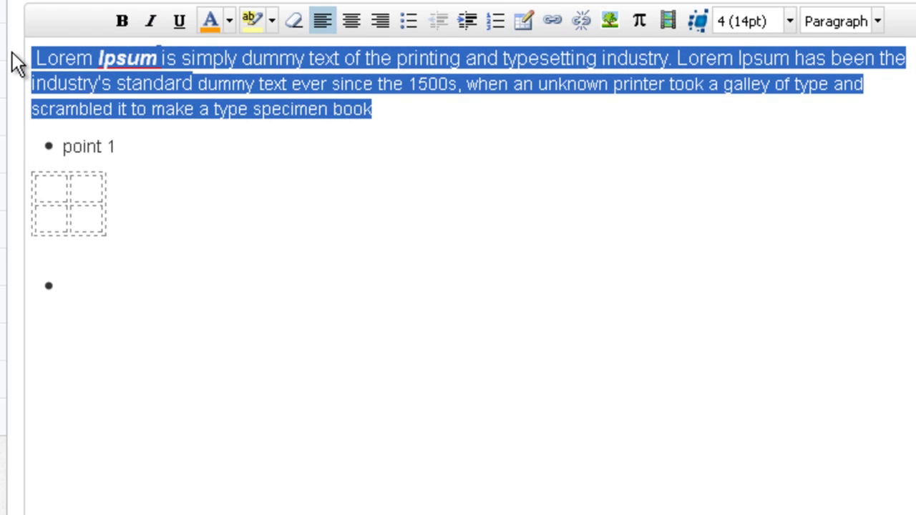
left_click(48, 175)
key("ctrl+v")
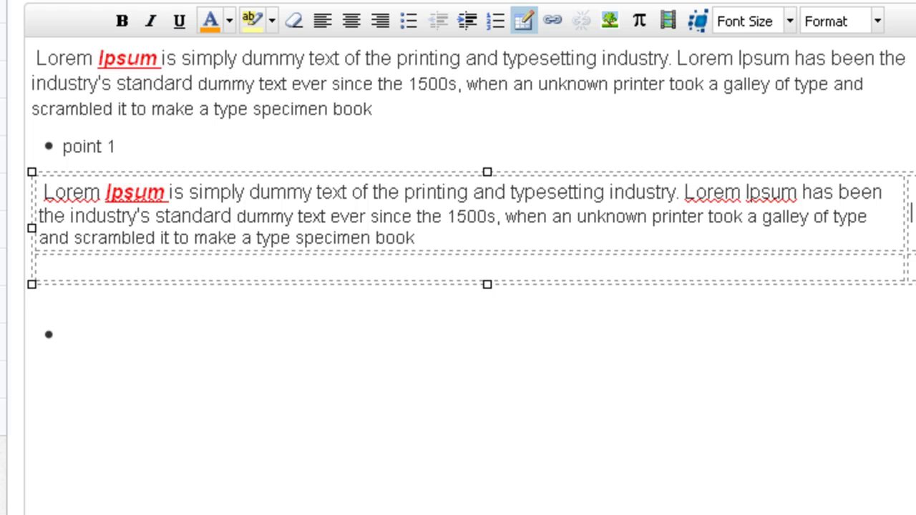
key("ctrl+v")
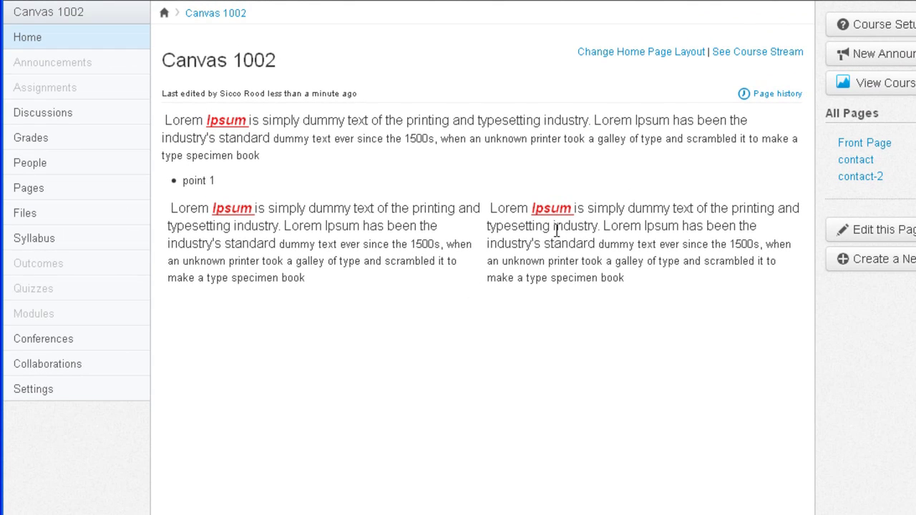
Reopen the page for editing and add the centred Heading 2 title "This is a Canvas Course" above the opening paragraph.
left_click(891, 239)
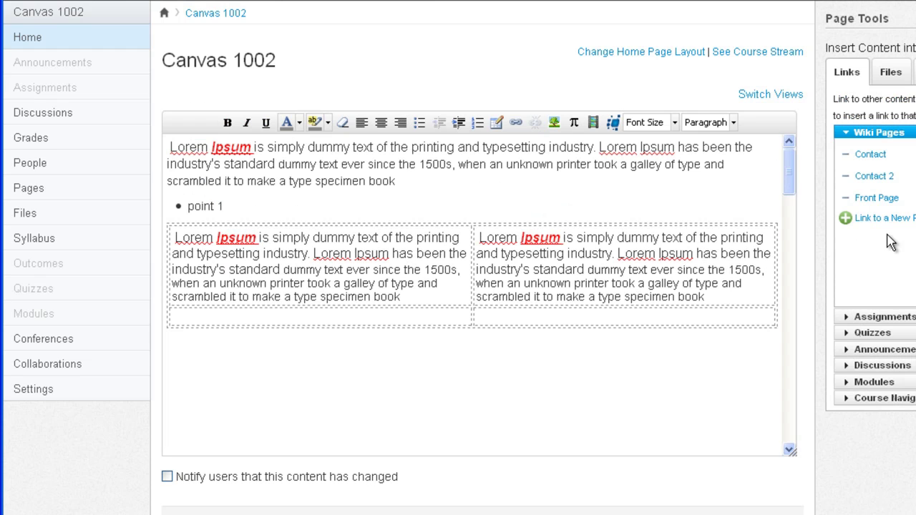
left_click(563, 193)
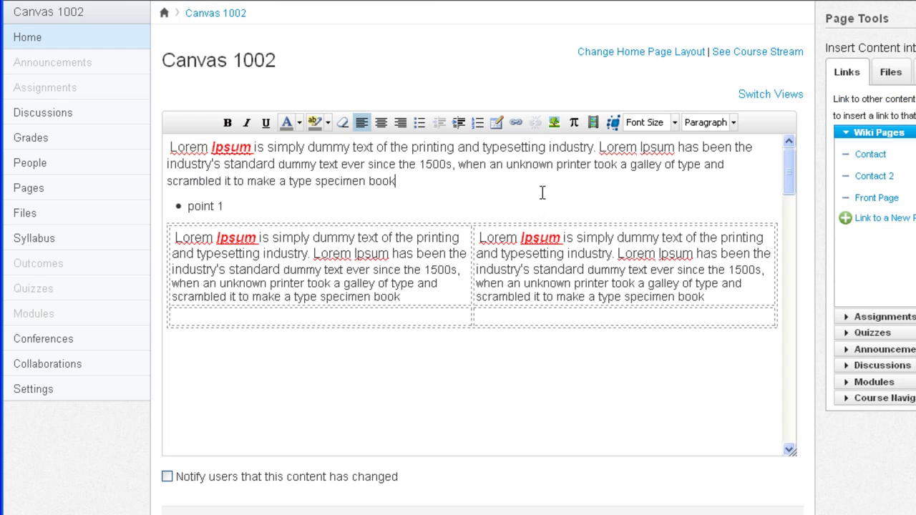
key("Home")
key("Up")
key("Up")
key("Return")
key("Return")
key("Up")
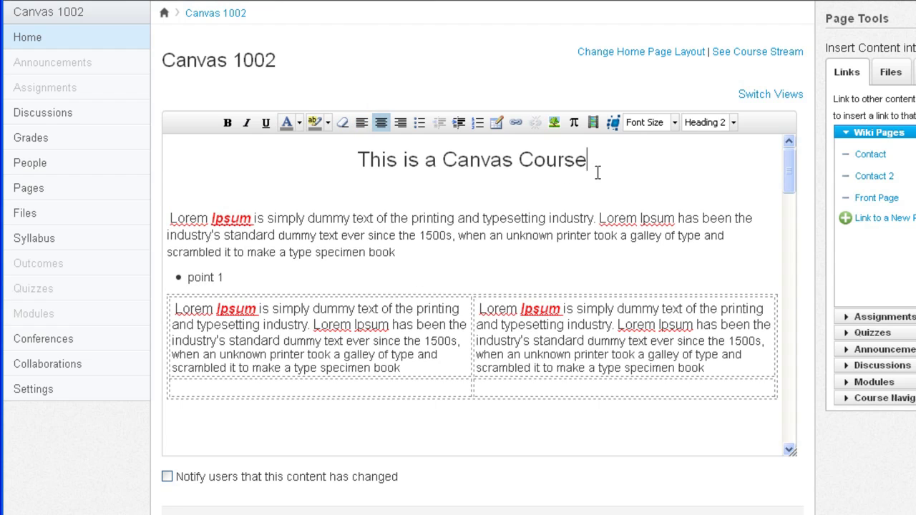
key("ctrl+shift+Left")
key("ctrl+shift+Left")
key("ctrl+shift+Left")
key("ctrl+shift+Left")
key("ctrl+shift+Left")
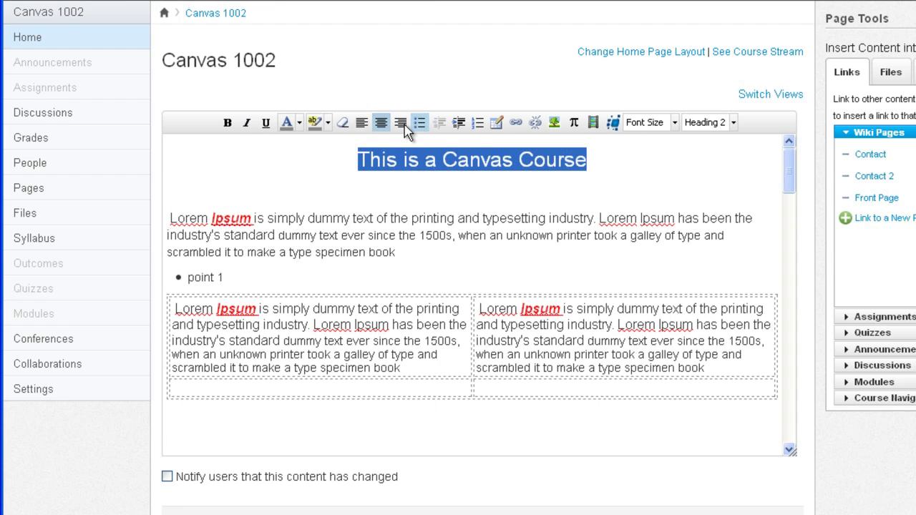
left_click(430, 193)
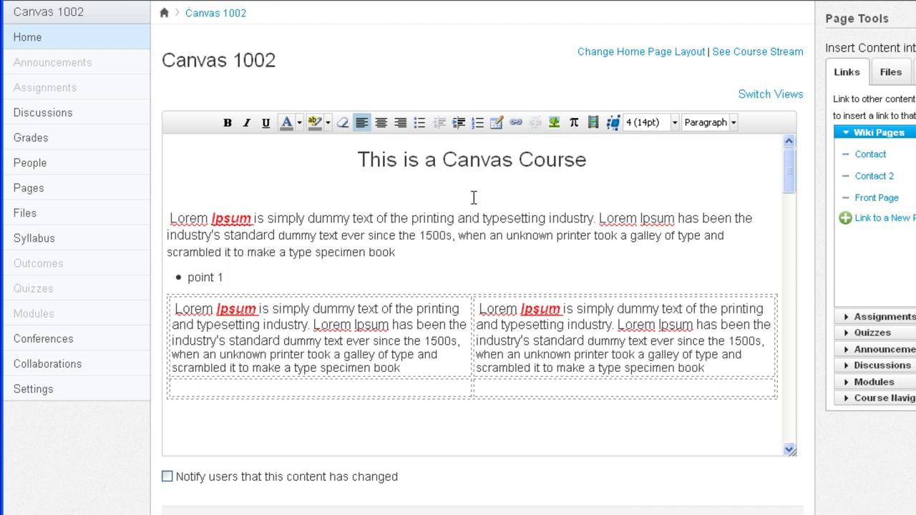
Delete the paragraph and "point 1" bullet above the table, and make the text in the table's first row plain.
left_click_drag(224, 277, 147, 227)
key("Delete")
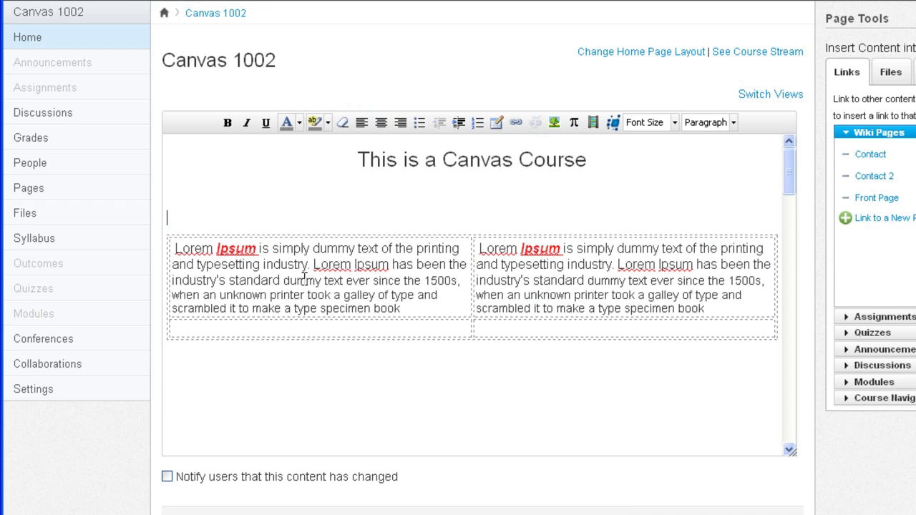
left_click_drag(407, 313, 162, 252)
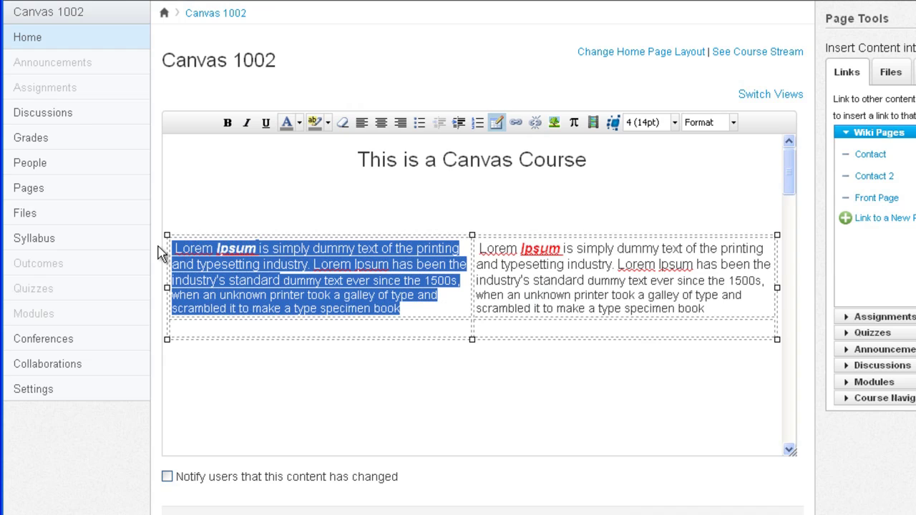
key("ctrl+z")
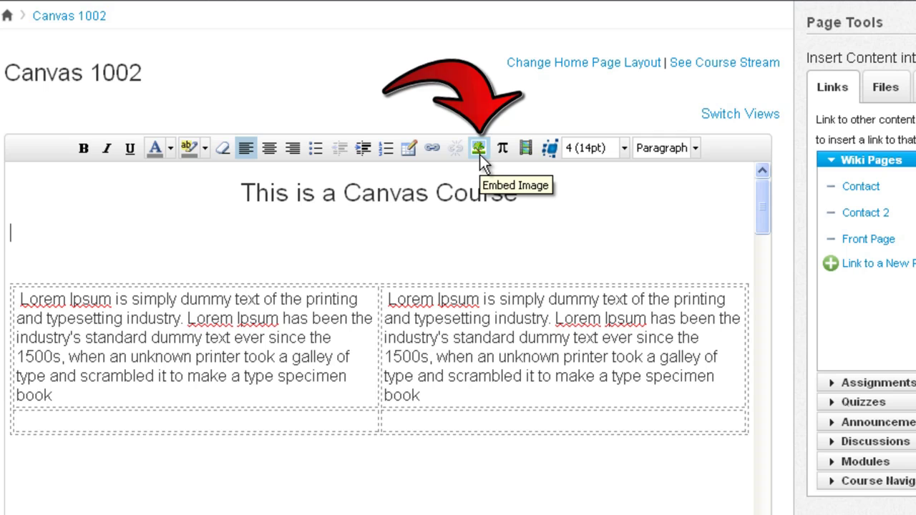
Open the image embedding dialog for the line below the title and go through its URL source and dimensions fields.
left_click(479, 148)
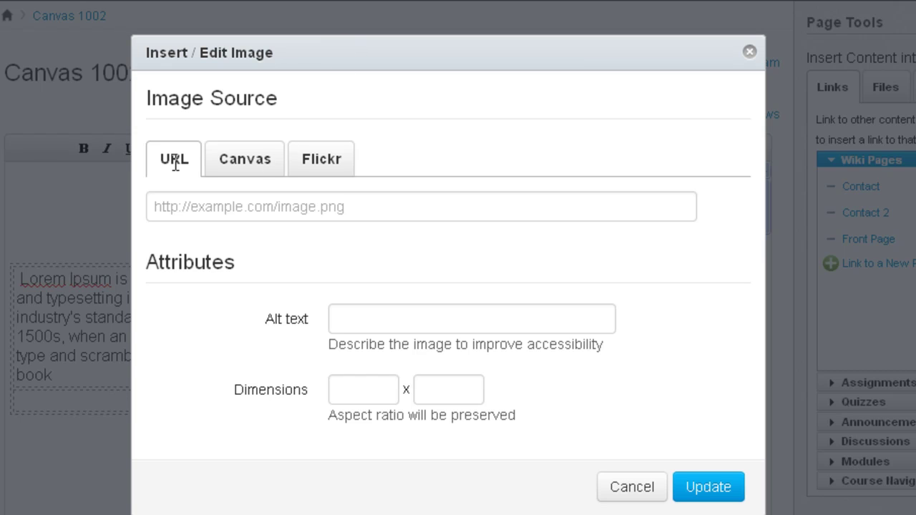
left_click(174, 209)
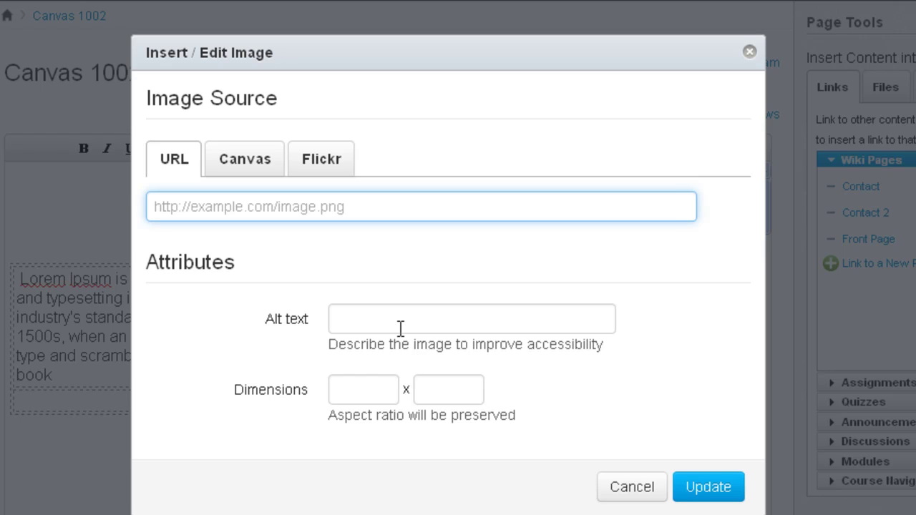
left_click(456, 392)
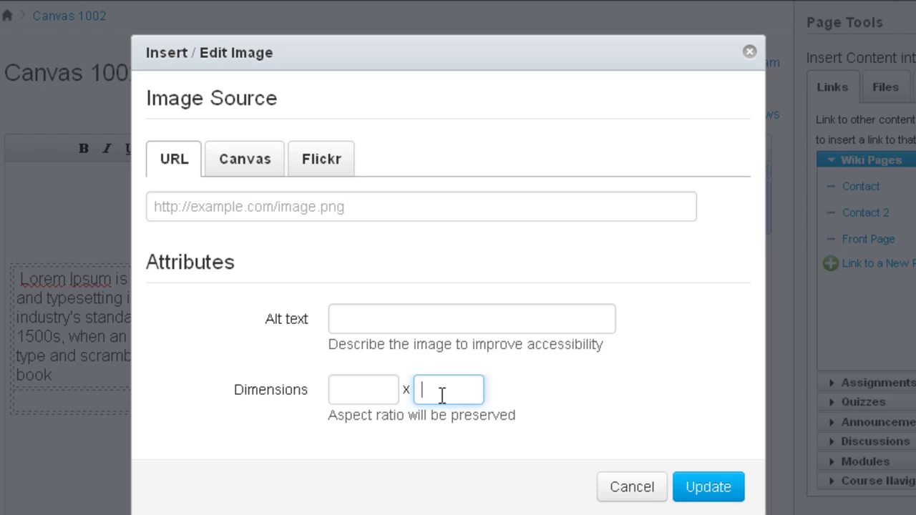
left_click(372, 399)
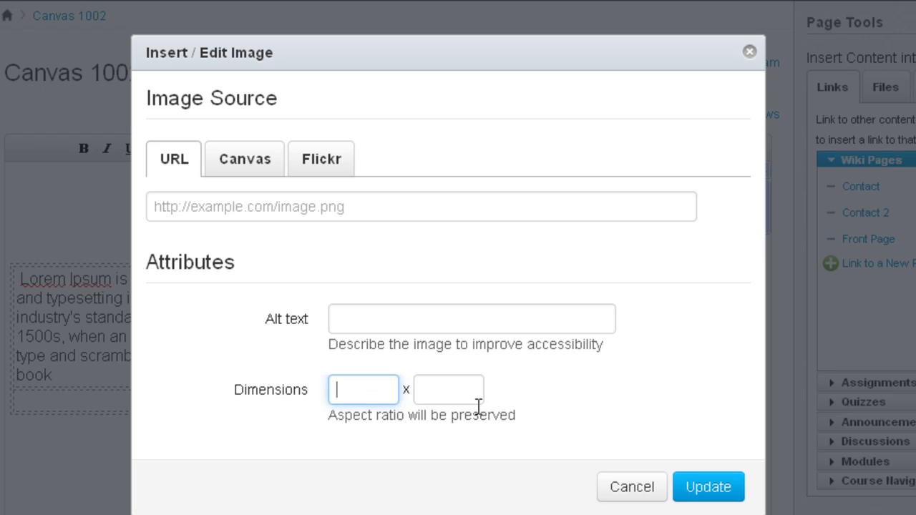
Choose IMG_0103.JPG from the unfiled folder of My files in Canvas as the image source.
left_click(263, 162)
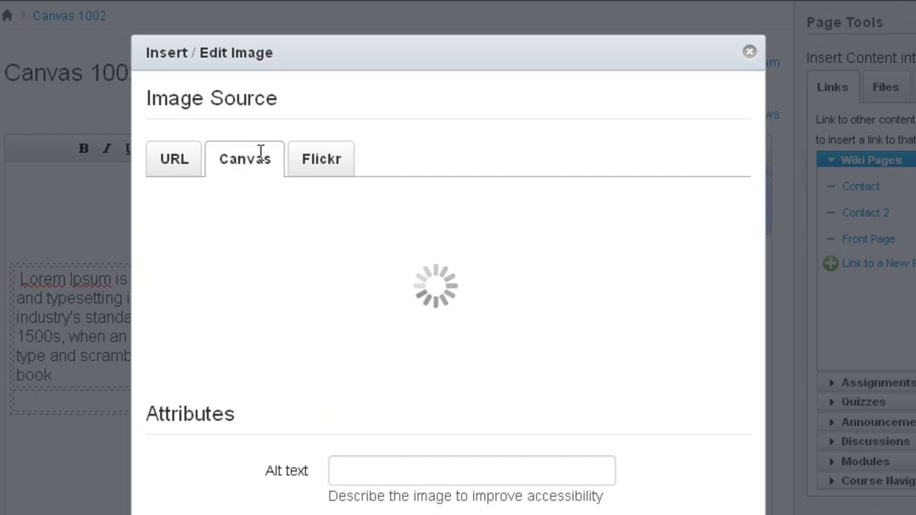
left_click(218, 225)
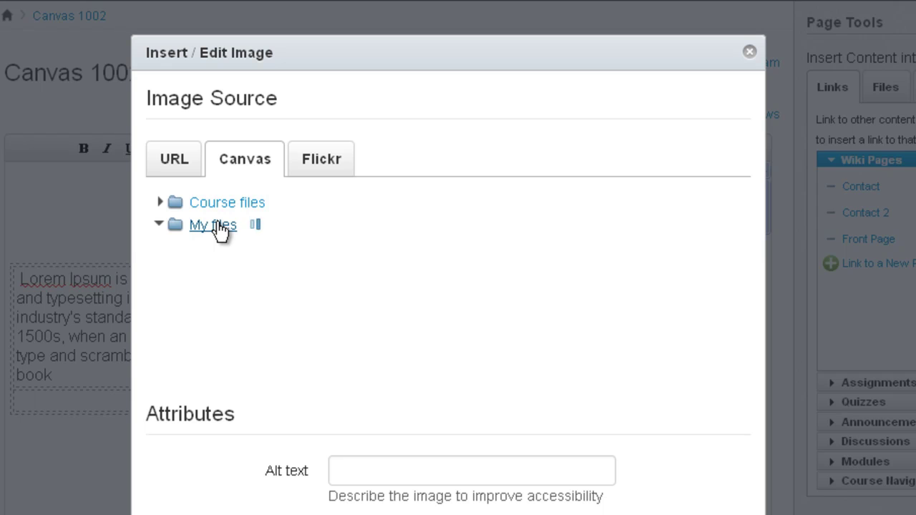
left_click(219, 226)
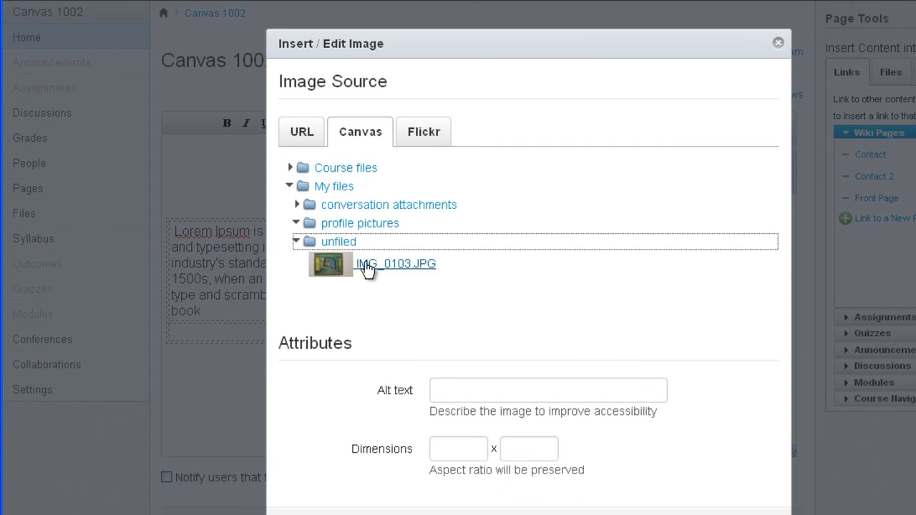
left_click(372, 266)
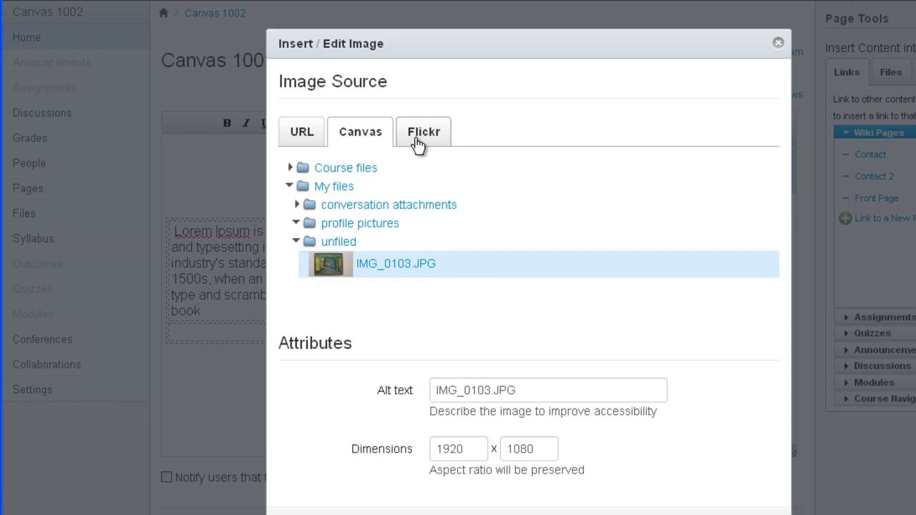
Switch the image source to Flickr and search its Creative Commons images for "heart".
left_click(417, 139)
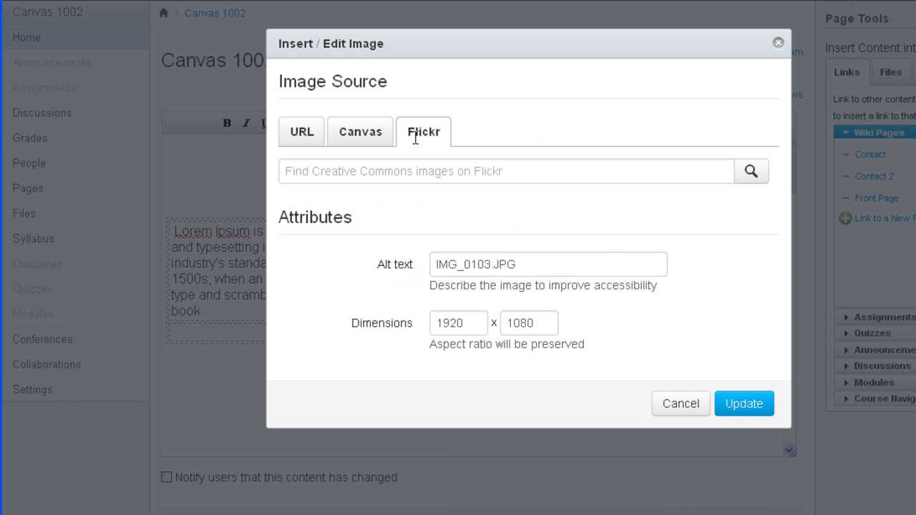
left_click(358, 171)
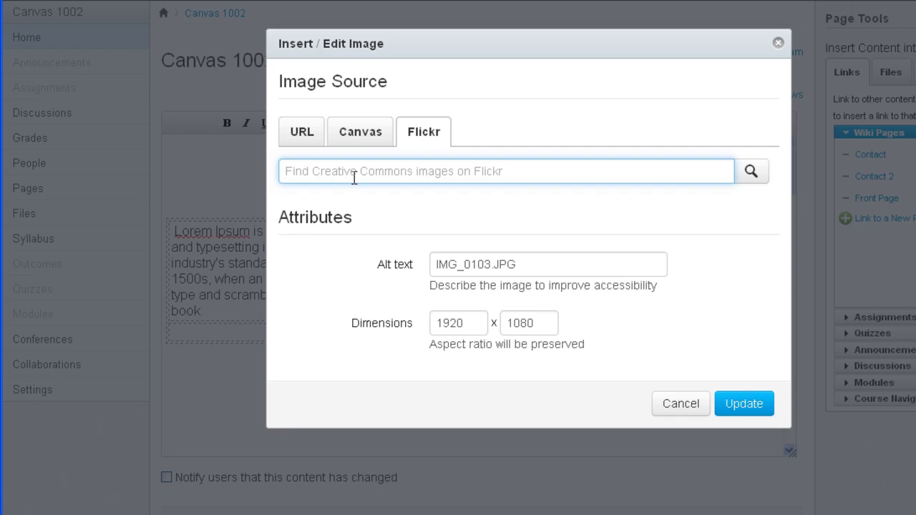
type("heat")
type("t")
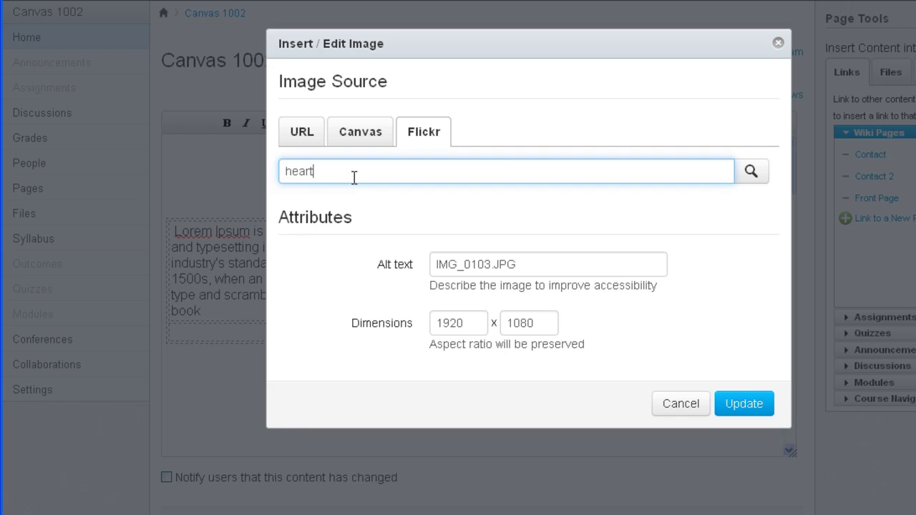
key("Return")
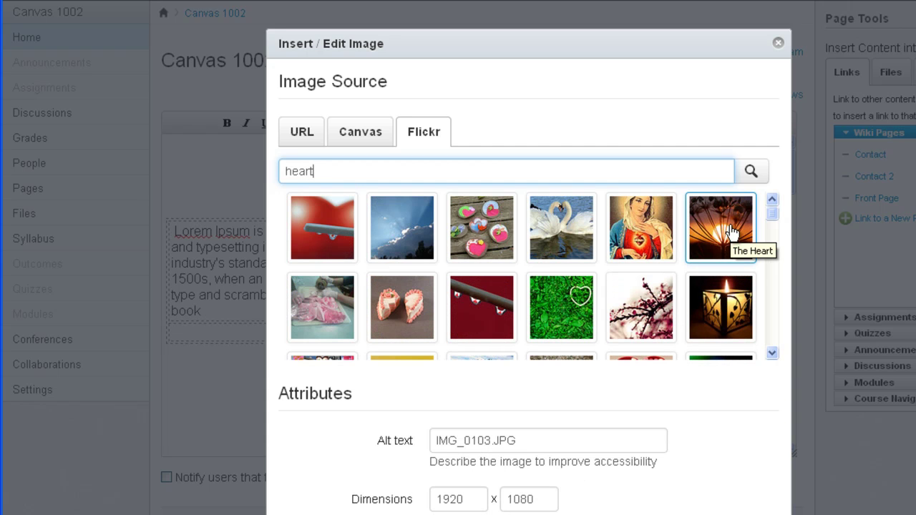
Choose the sunset photo titled "The Heart" from the Flickr results and embed it in the page.
left_click(731, 231)
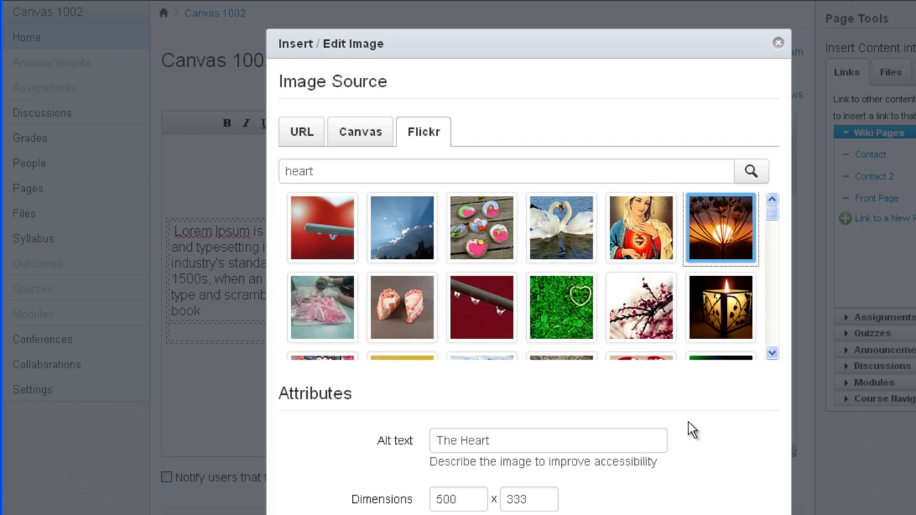
scroll(637, 378, "down", 3)
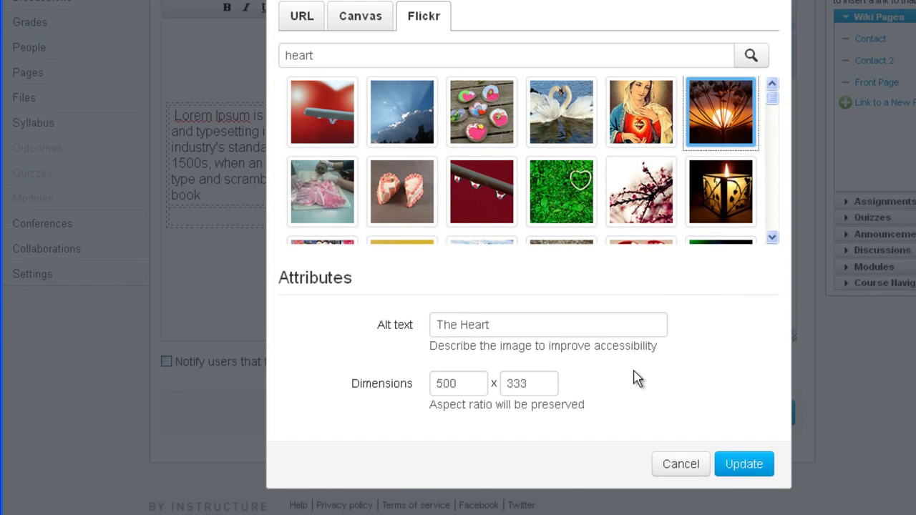
left_click(753, 470)
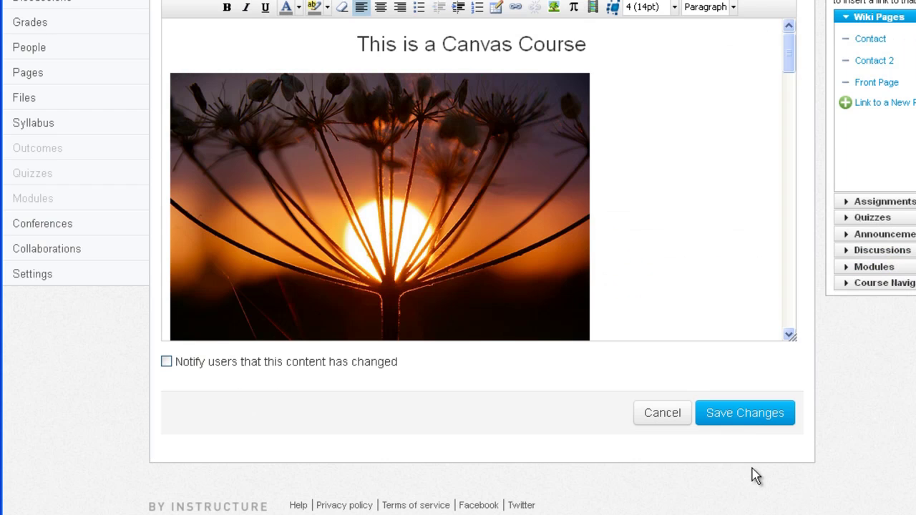
Centre the sunset photo below the title and shrink it to about 403 by 271 pixels.
left_click(479, 238)
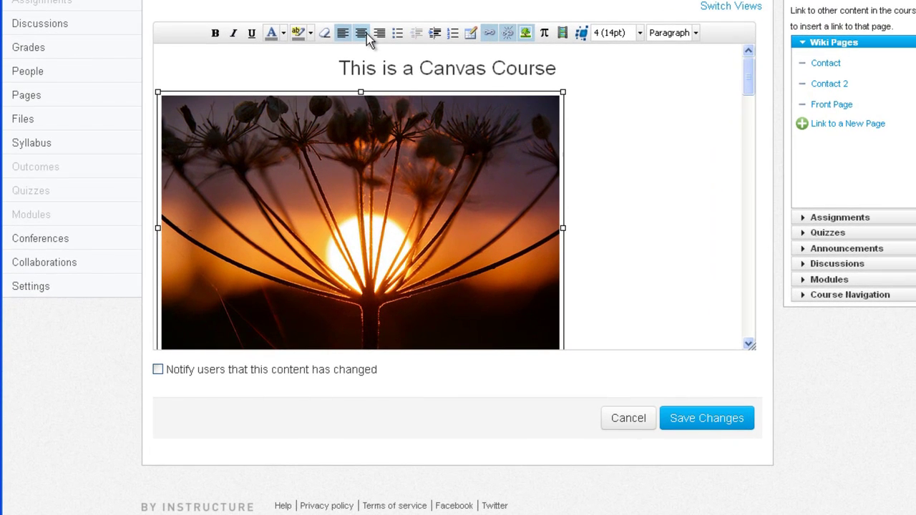
left_click(361, 33)
left_click(501, 151)
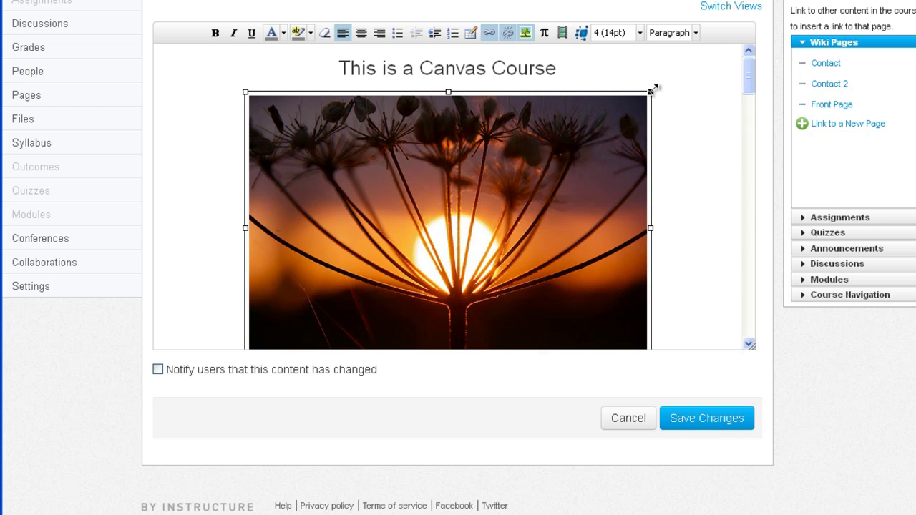
left_click_drag(652, 91, 549, 153)
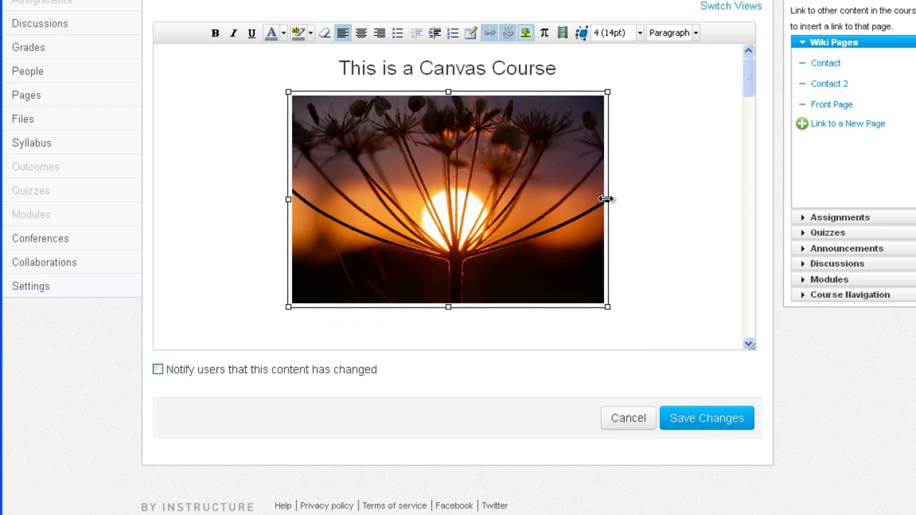
mouse_move(609, 201)
left_mouse_down()
mouse_move(521, 207)
mouse_move(651, 198)
mouse_move(581, 207)
mouse_move(612, 201)
left_mouse_up()
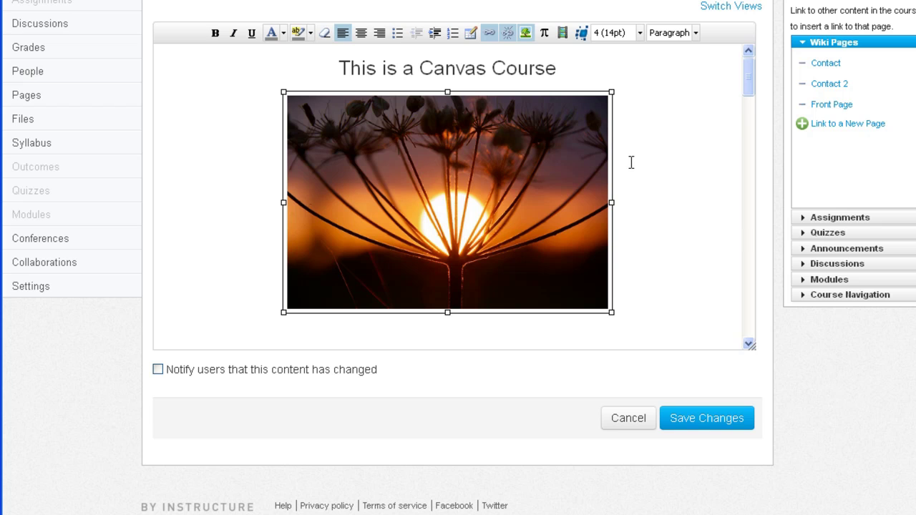
Insert a link to the Assignment List in the first cell of the table's second row.
mouse_move(746, 85)
left_mouse_down()
mouse_move(747, 104)
mouse_move(747, 75)
left_mouse_up()
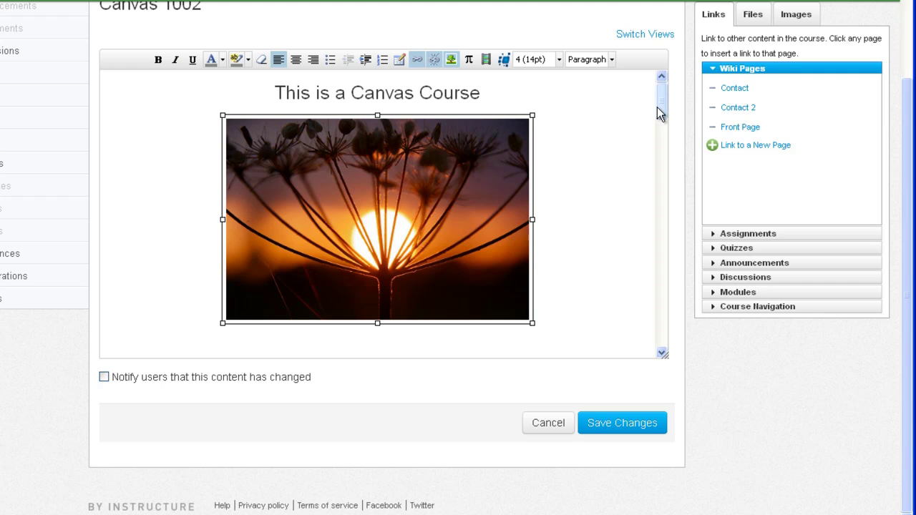
left_click_drag(657, 107, 658, 140)
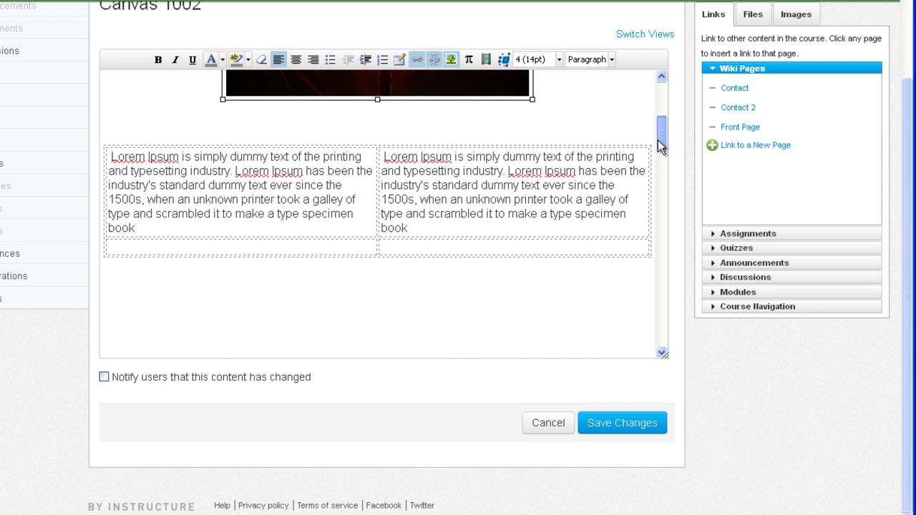
left_click(317, 245)
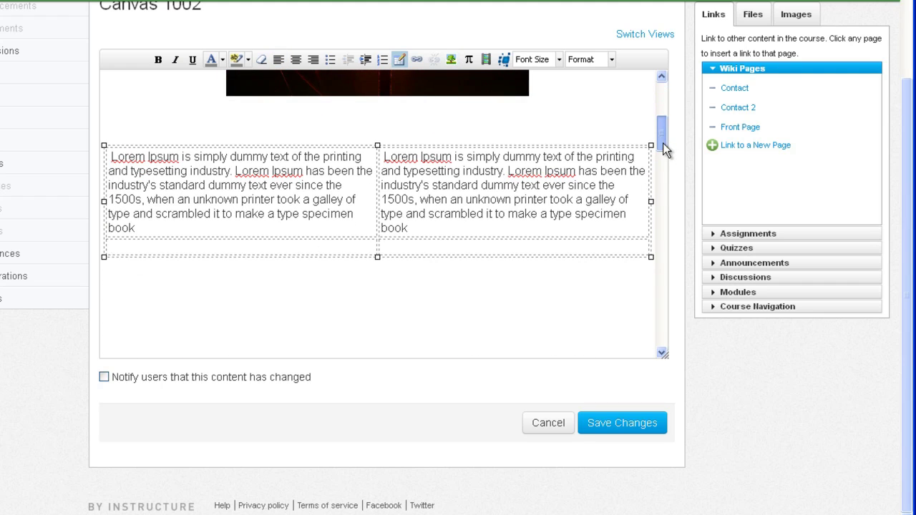
scroll(663, 144, "down", 1)
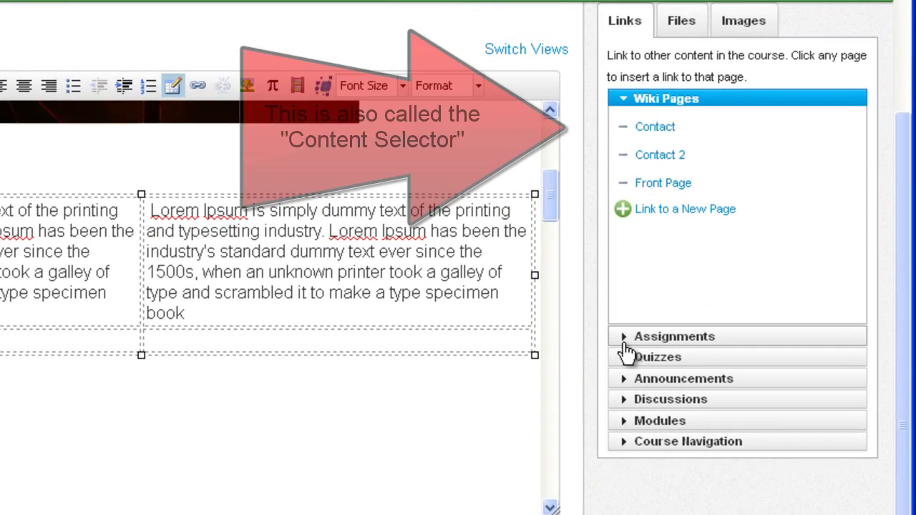
left_click(735, 236)
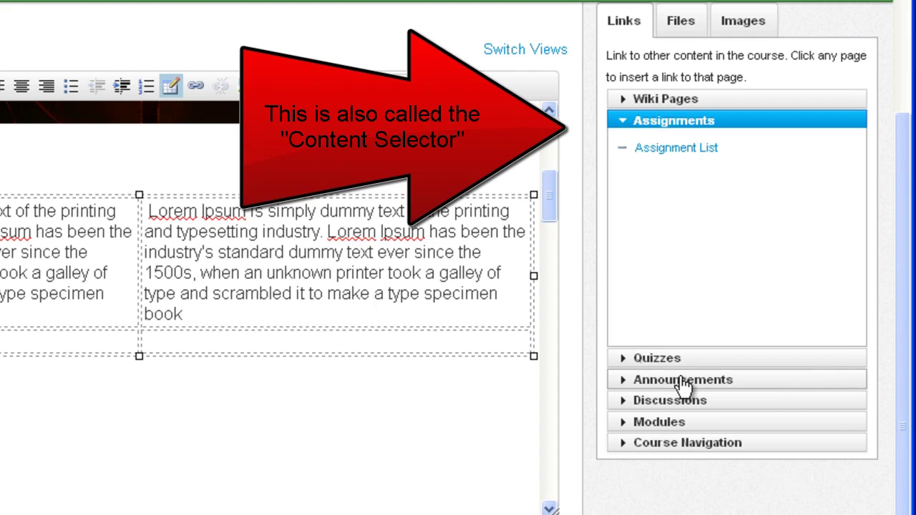
left_click(681, 161)
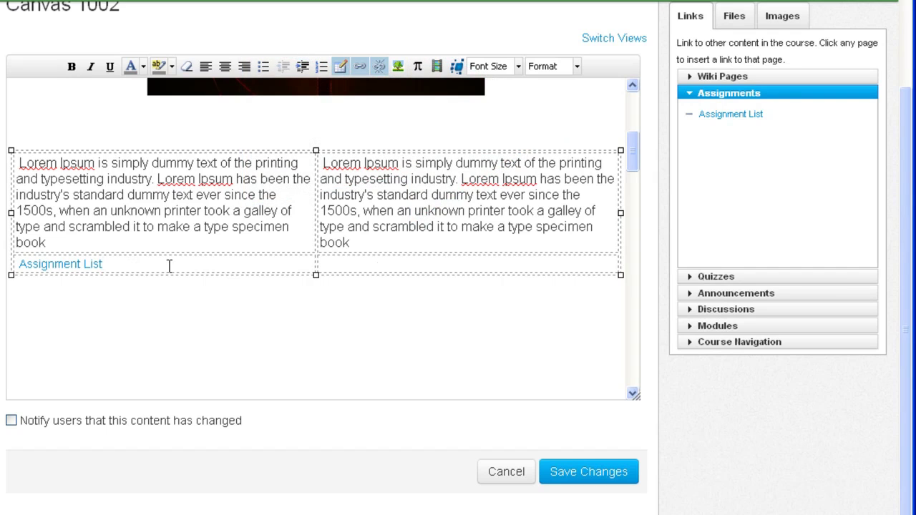
Add a blank line after the Assignment List link and place a Quiz List link below the text in the first row's second cell.
key("Return")
left_click(709, 277)
left_click_drag(728, 141, 435, 244)
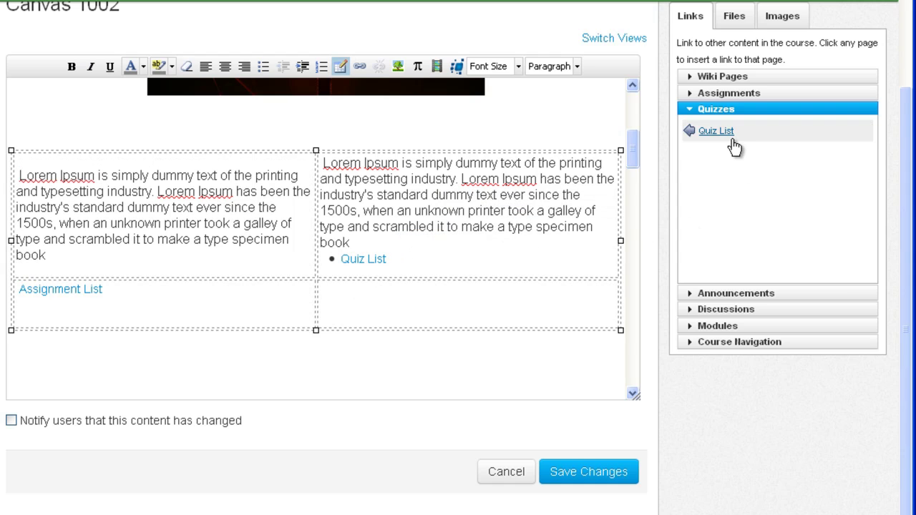
Place an Announcements List link in the second cell of the table's second row, and show the Course Navigation links.
left_click(721, 295)
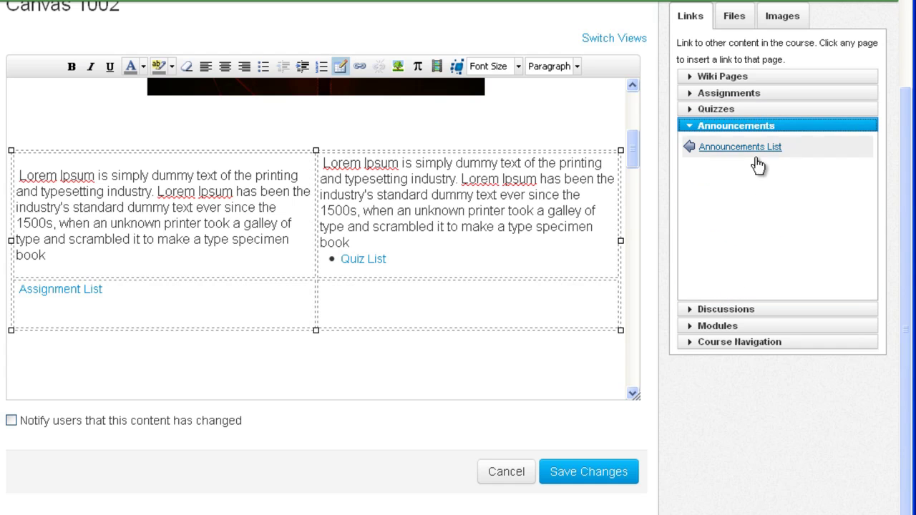
left_click_drag(716, 151, 458, 310)
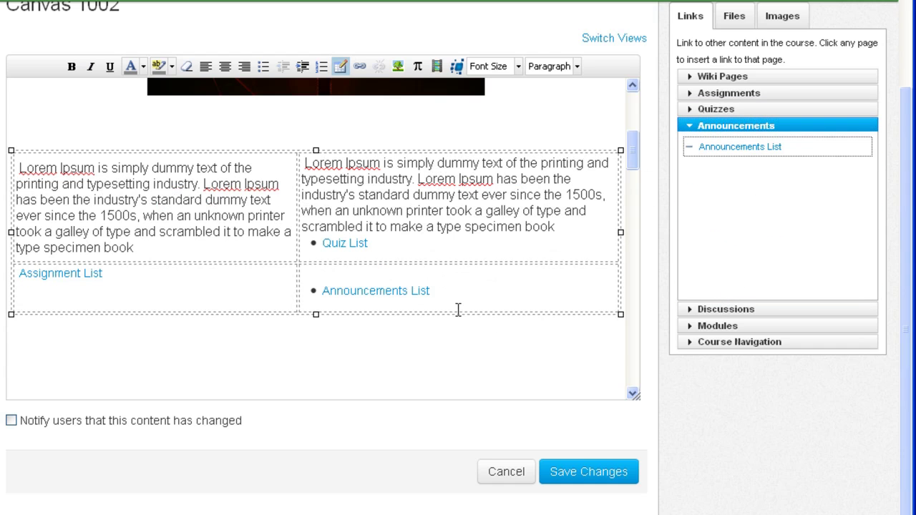
left_click(739, 341)
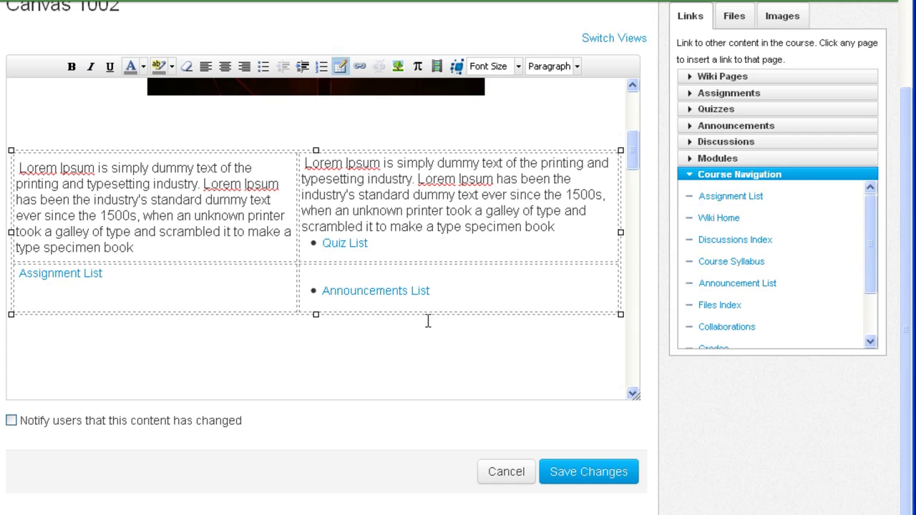
Remove and reapply the bullet on the Announcements List link, and right-align that item.
left_click_drag(442, 291, 323, 291)
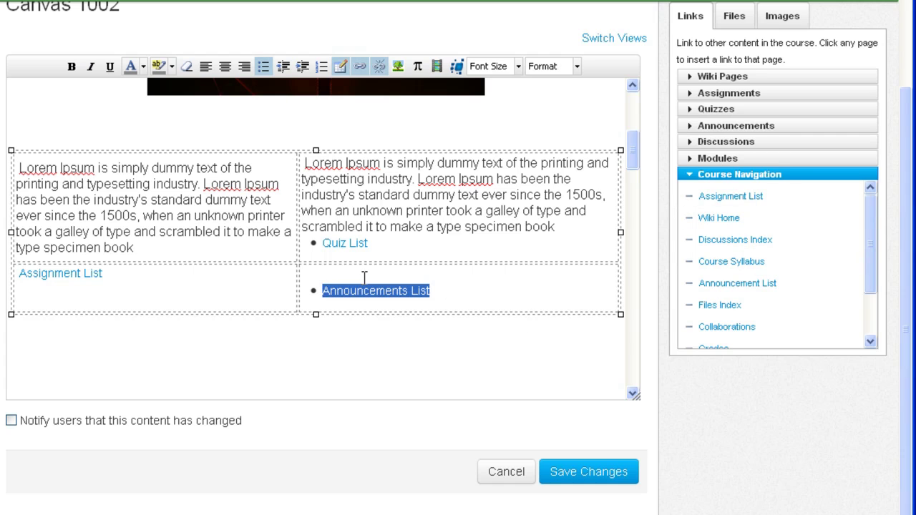
left_click(263, 66)
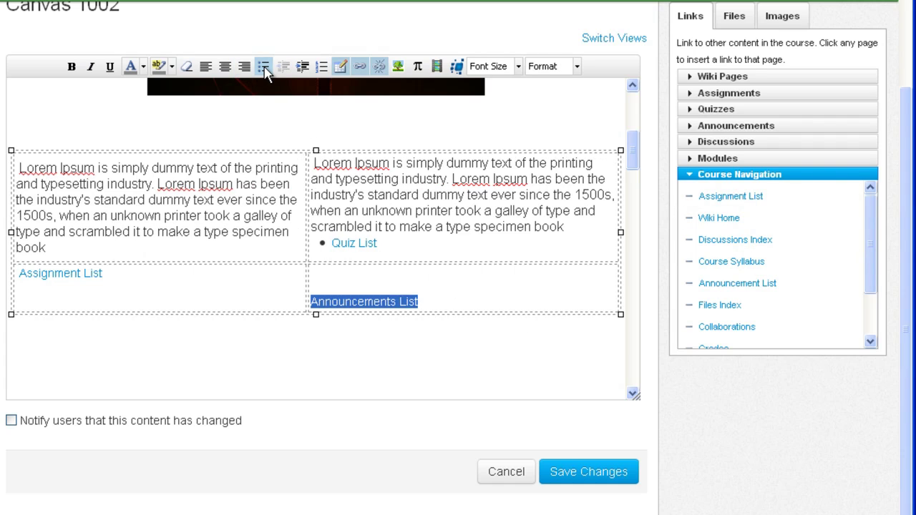
left_click(264, 66)
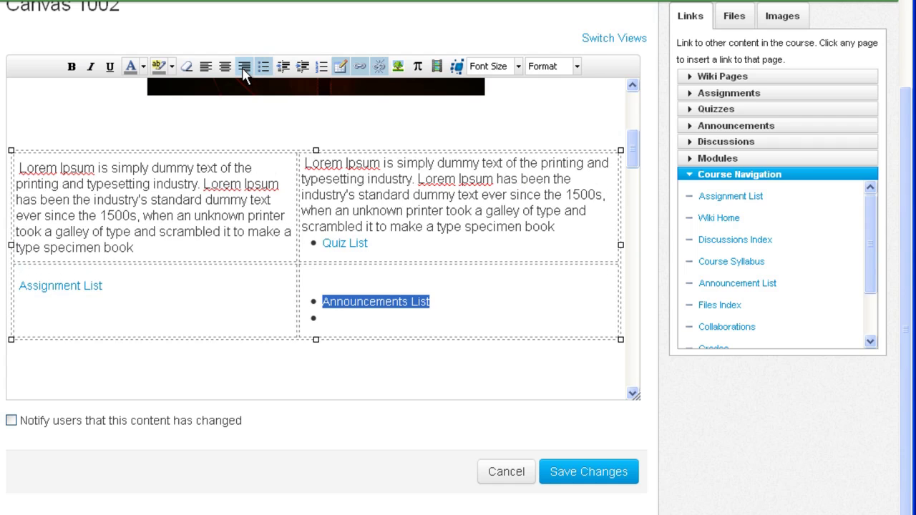
left_click(244, 71)
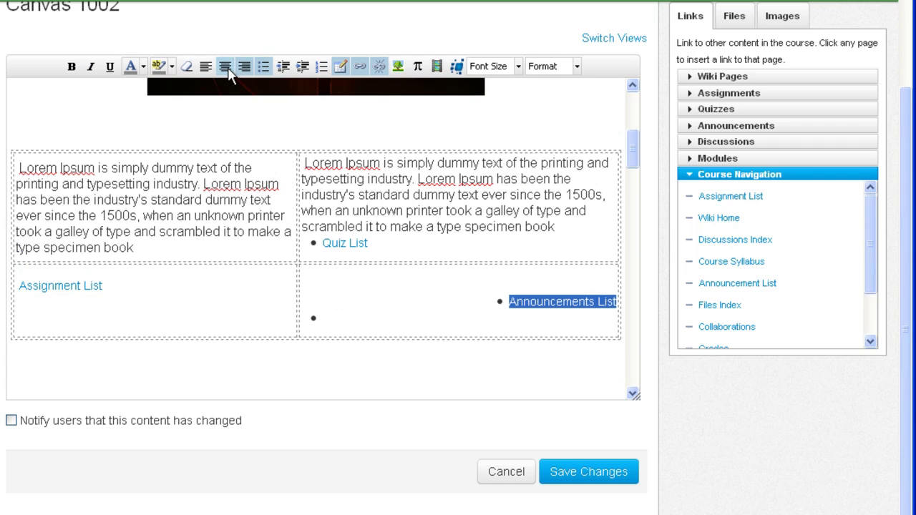
left_click(478, 292)
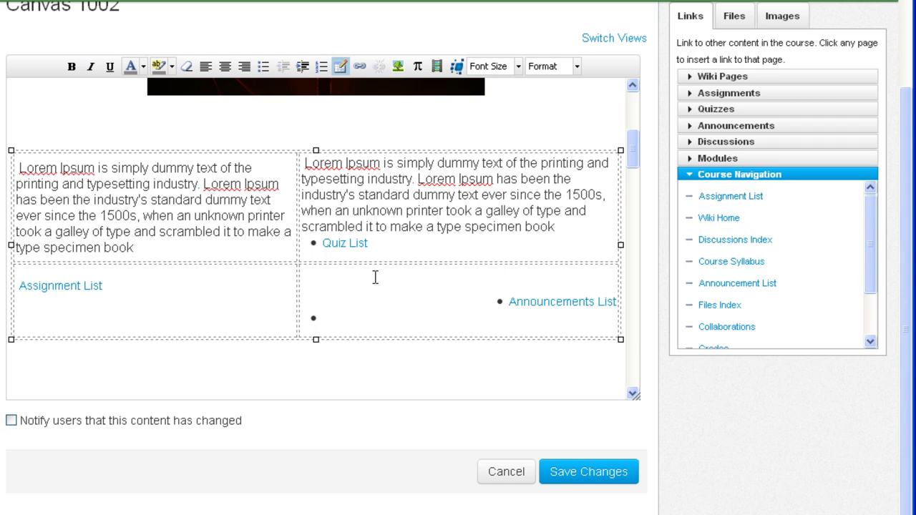
Look through the course files and the images available for insertion into the page.
left_click(747, 26)
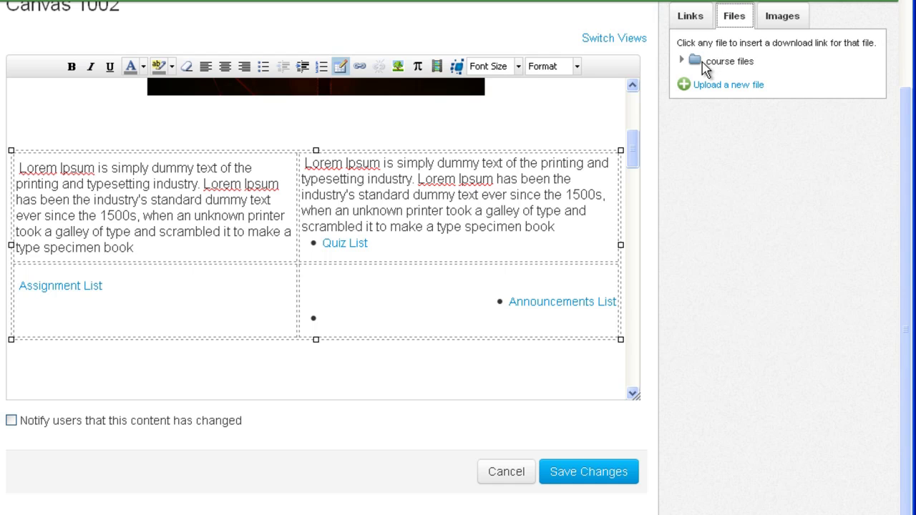
left_click(682, 61)
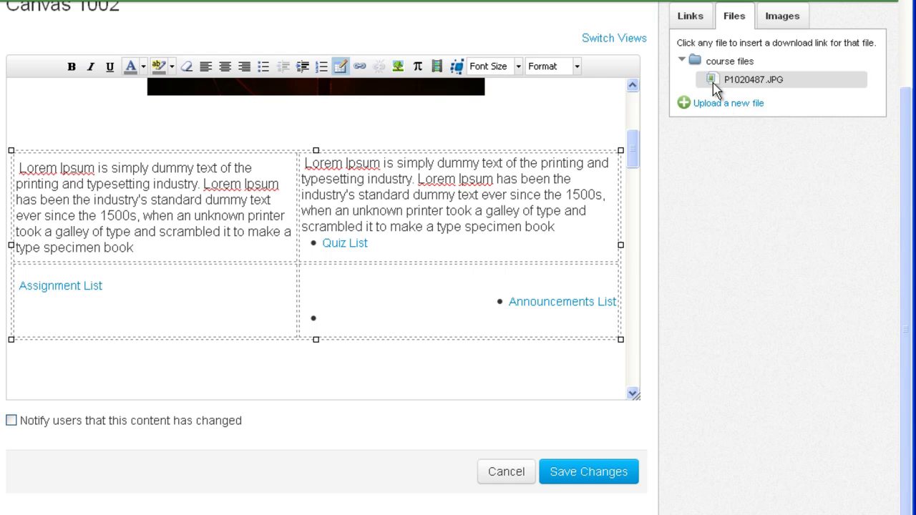
left_click(774, 26)
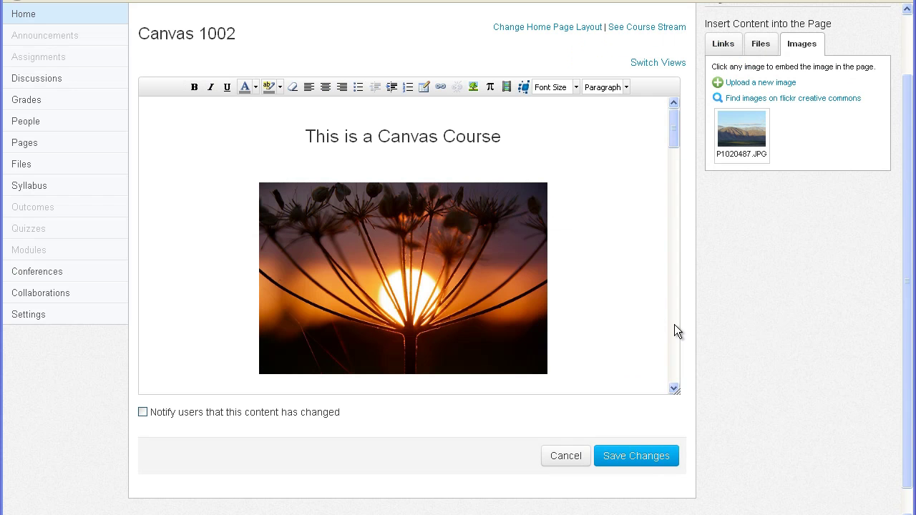
Save the changes to the home page and dismiss the update notice.
left_click(657, 457)
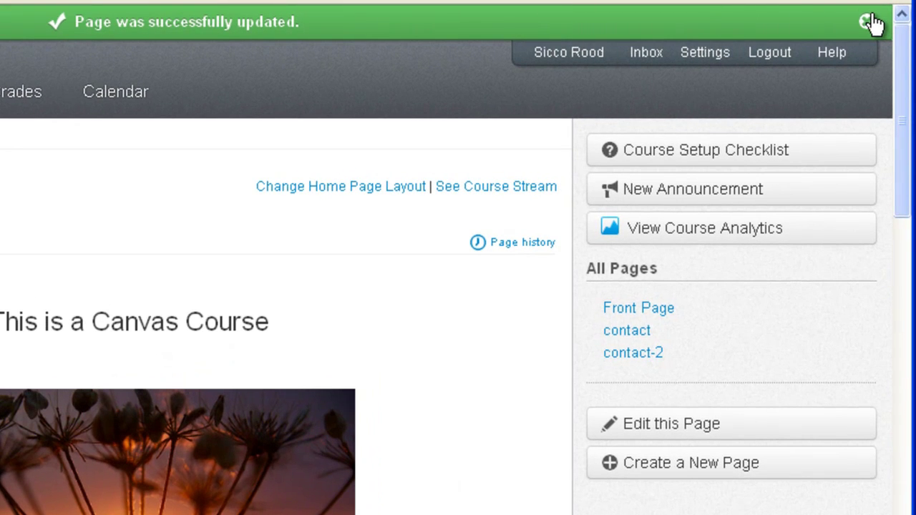
left_click(869, 22)
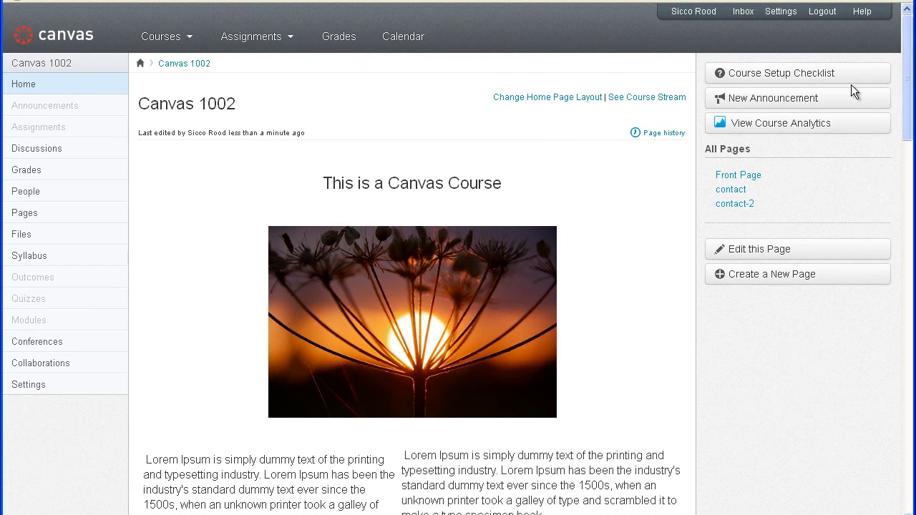
Reopen the home page for editing and turn on notifying users that the content has changed.
left_click(752, 251)
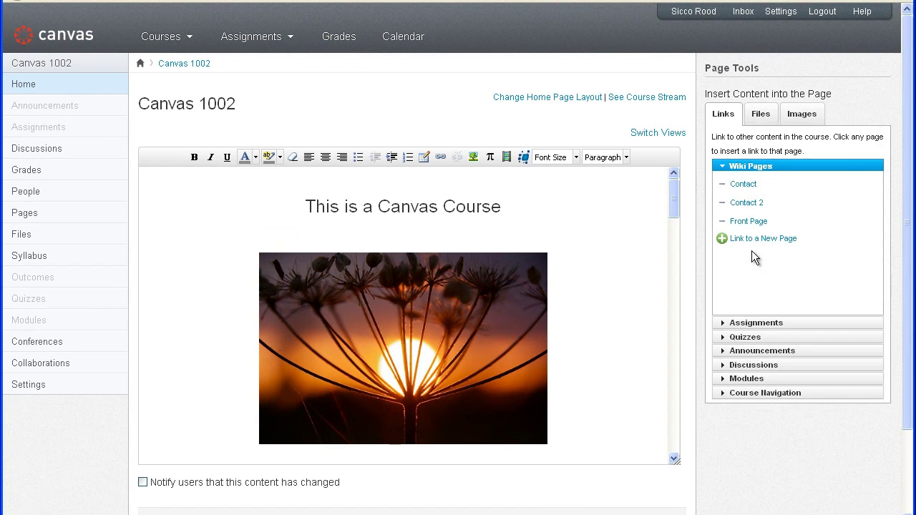
scroll(675, 272, "down", 5)
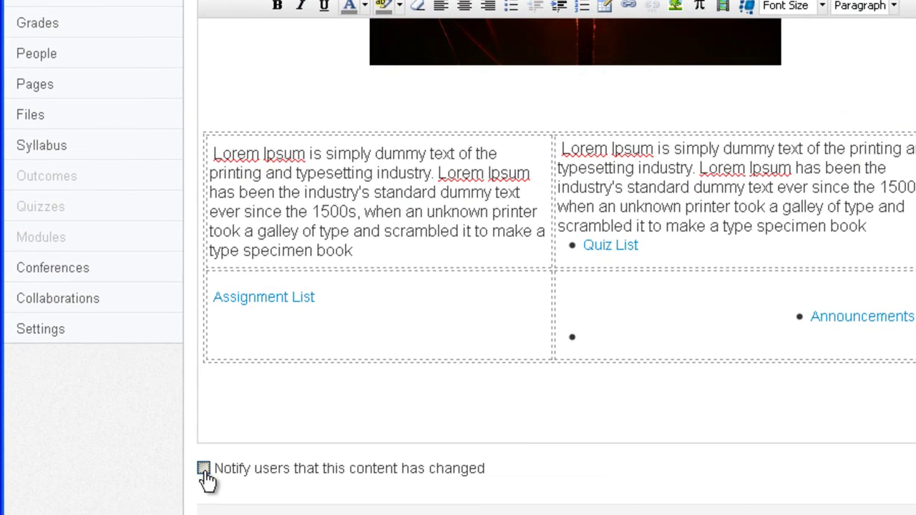
left_click(153, 481)
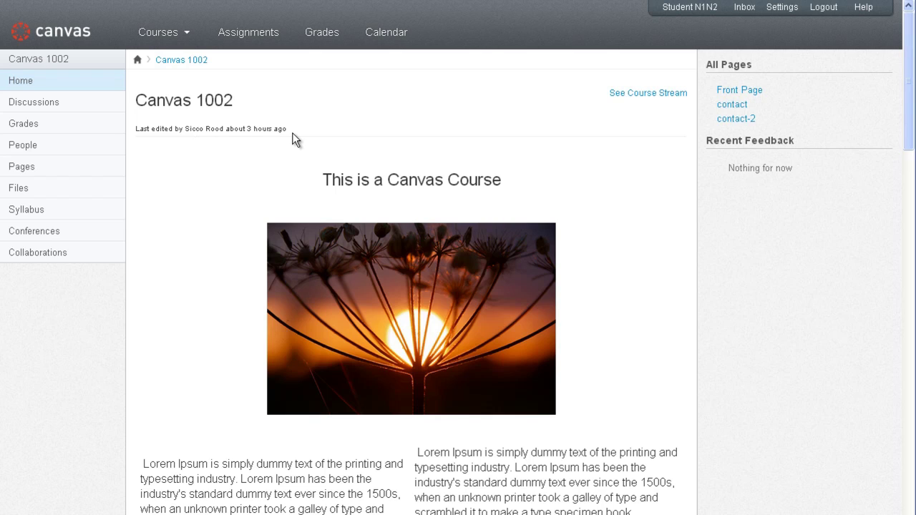
View the page's HTML source, highlight its opening code down to the tbody tag, and return to the visual editor.
left_click(647, 98)
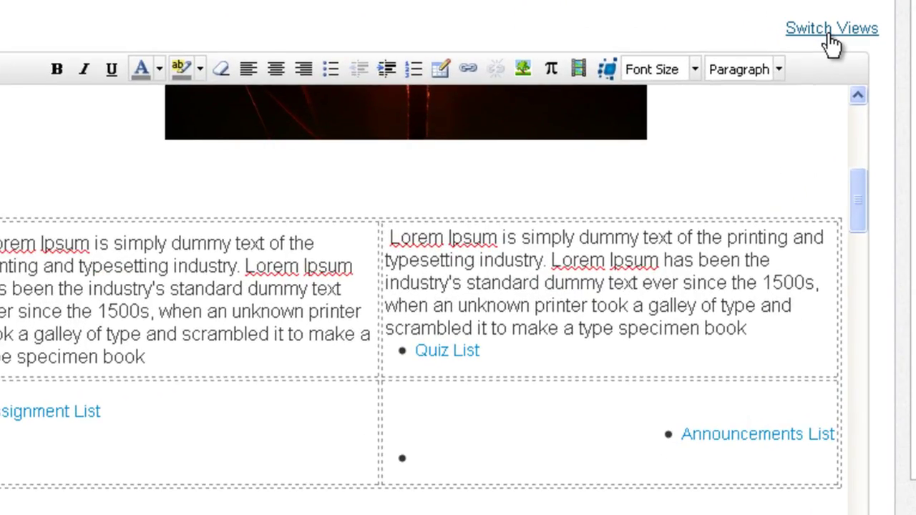
left_click(657, 137)
left_click_drag(103, 52, 190, 229)
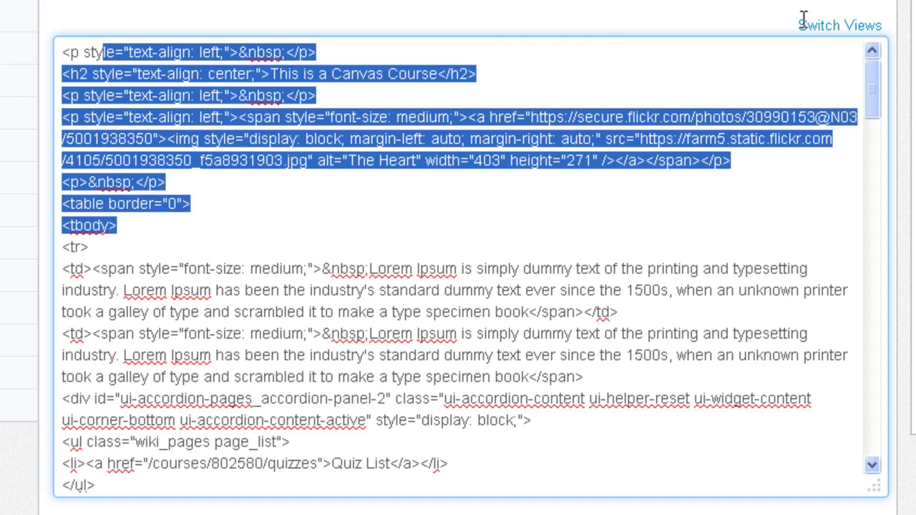
key("shift+Tab")
key("Return")
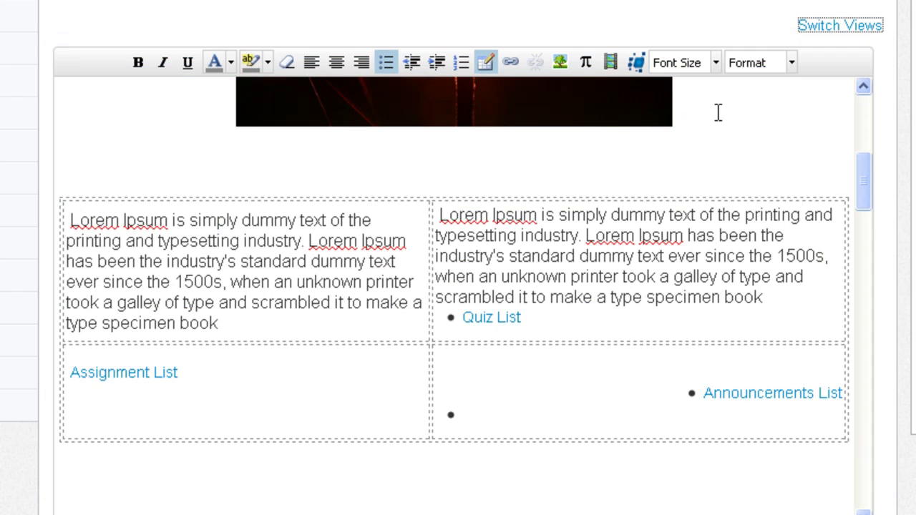